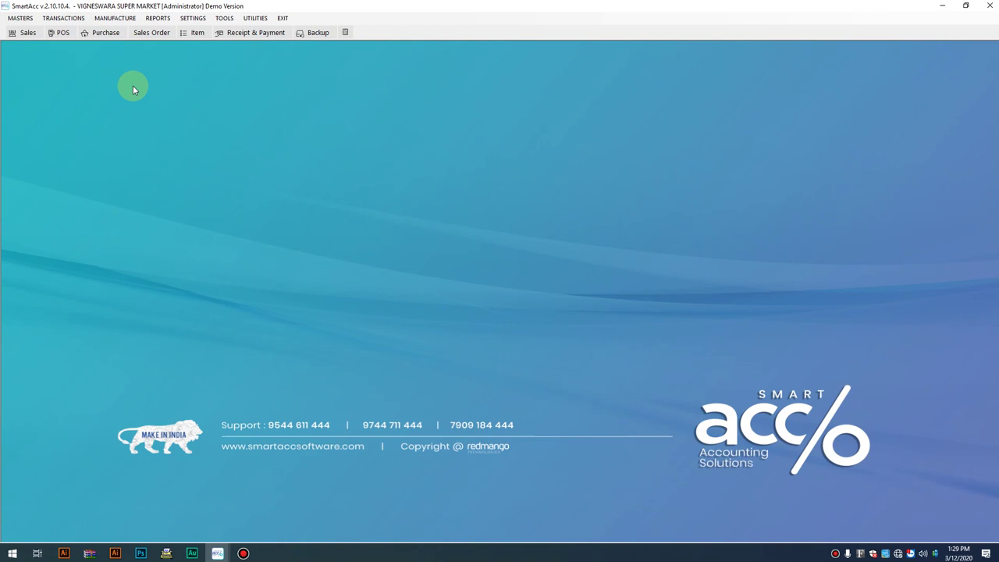
Create a new item in the Item Master and name it RAWMATERIAL.
click(197, 36)
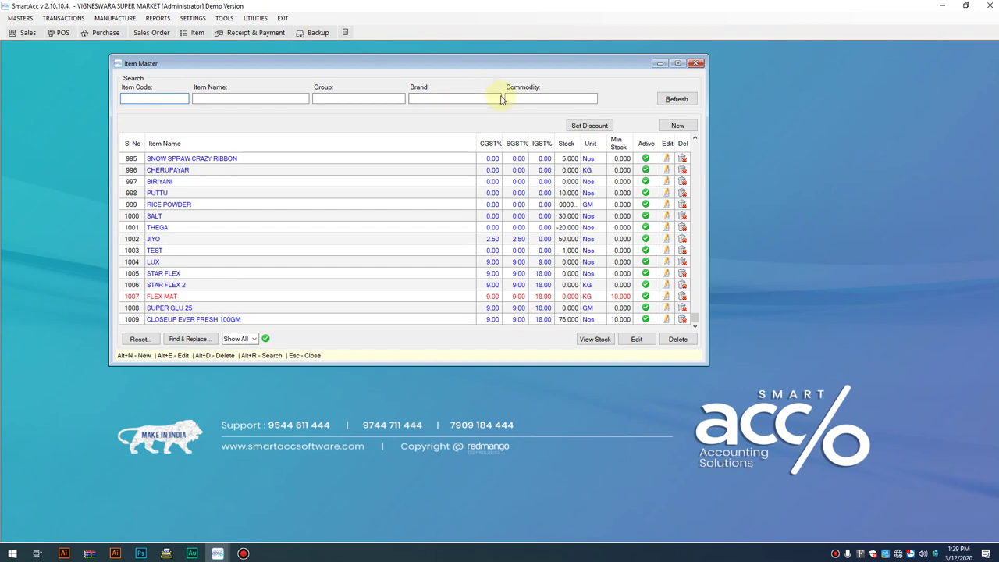
click(696, 63)
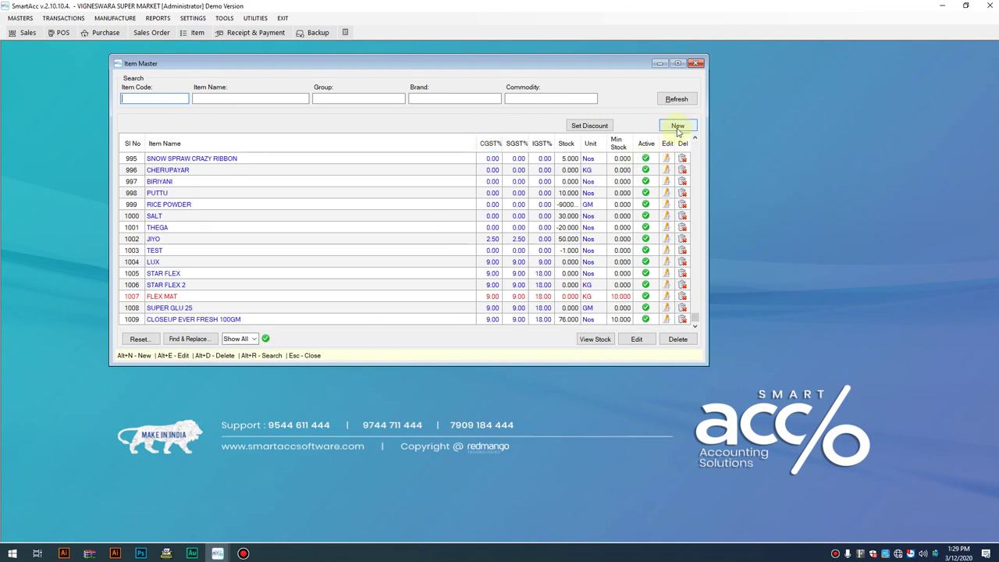
click(677, 127)
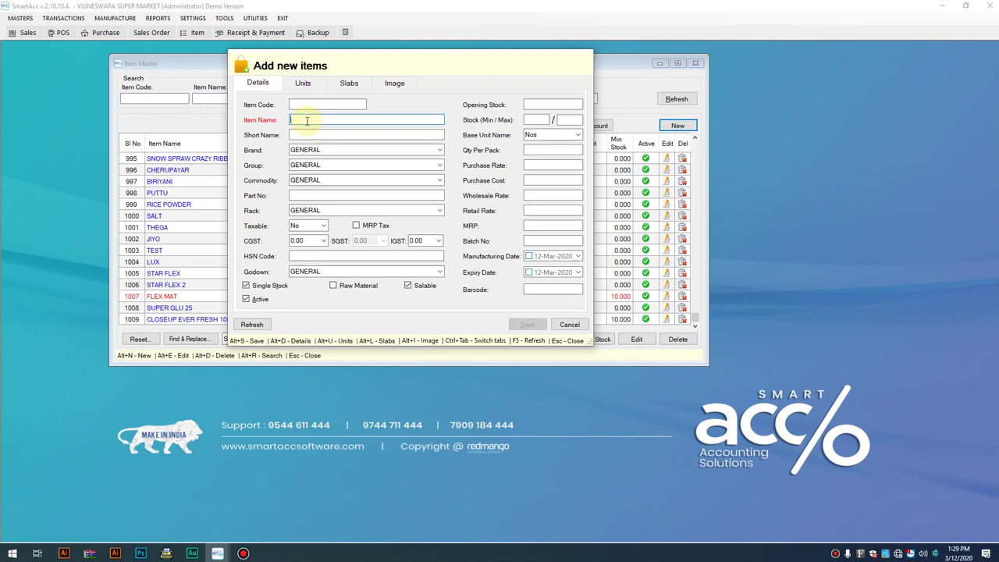
text(RA)
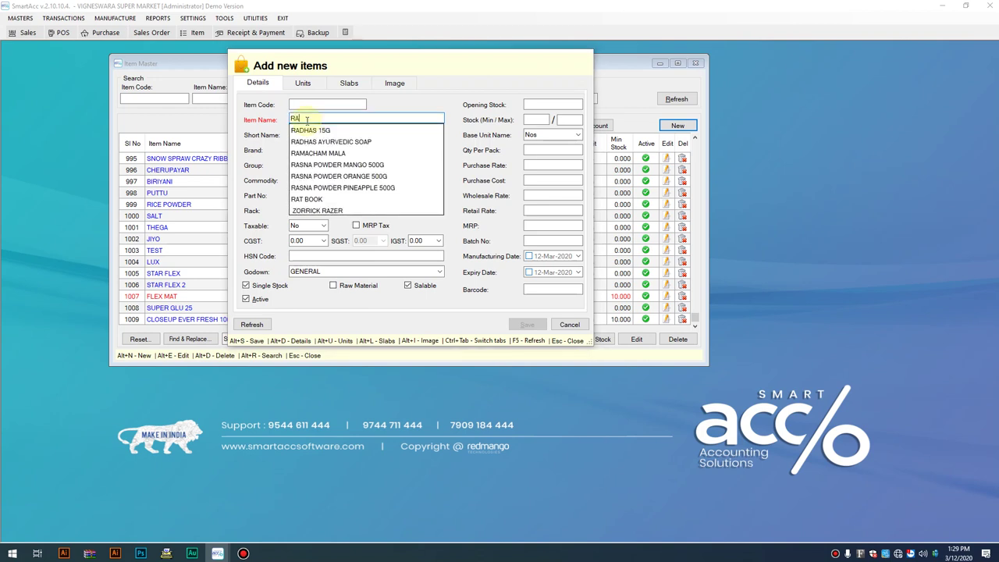
text(WMATERIAAL)
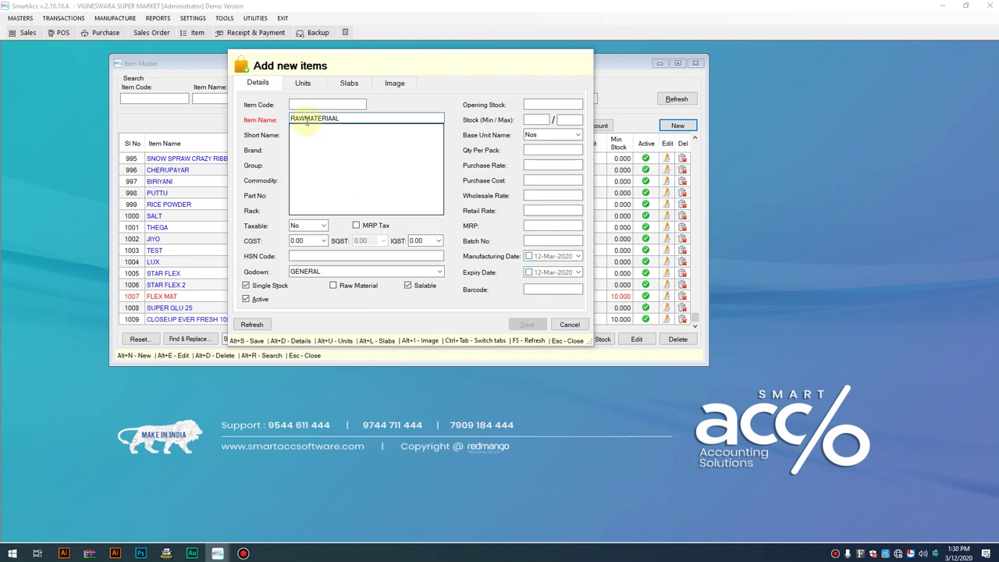
key(BackSpace)
key(BackSpace)
key(BackSpace)
text(AL)
click(307, 121)
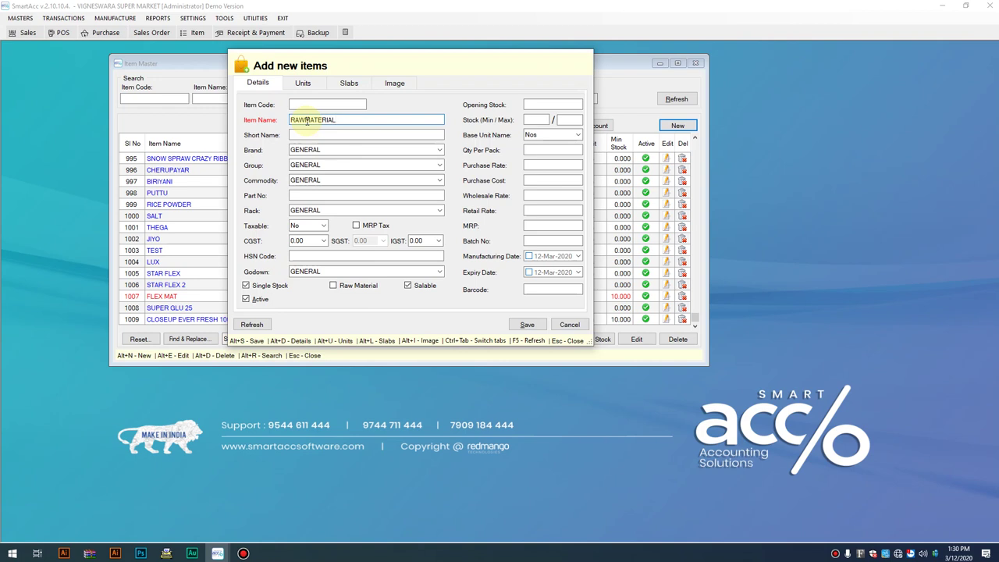
Mark the item as a raw material that is not salable, save it, and decline adding another item.
click(334, 285)
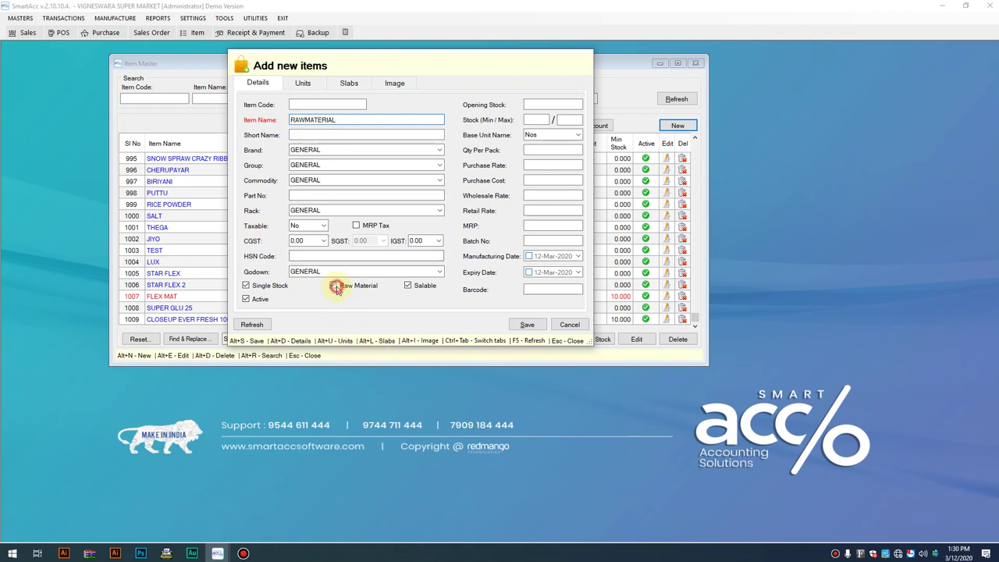
click(408, 287)
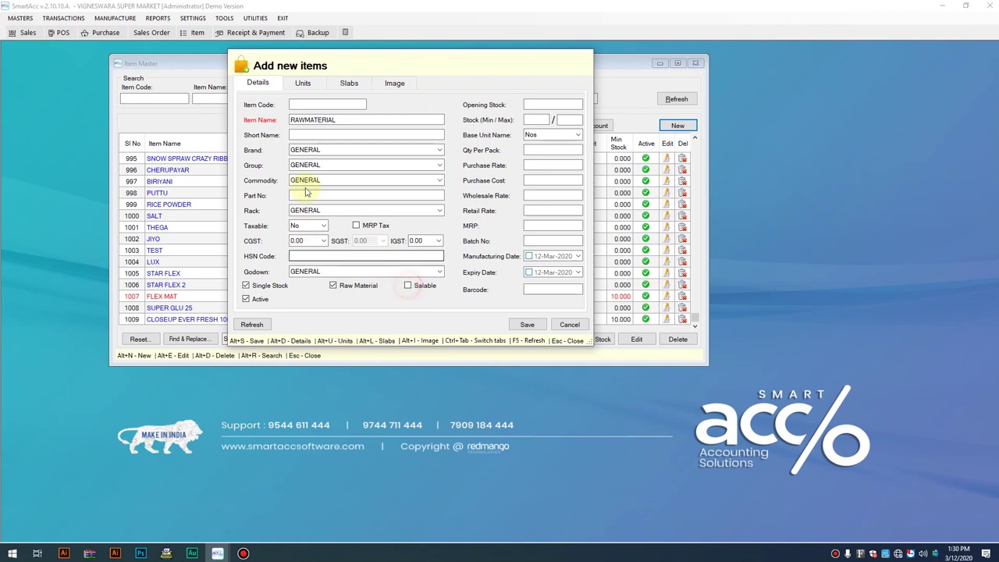
click(246, 110)
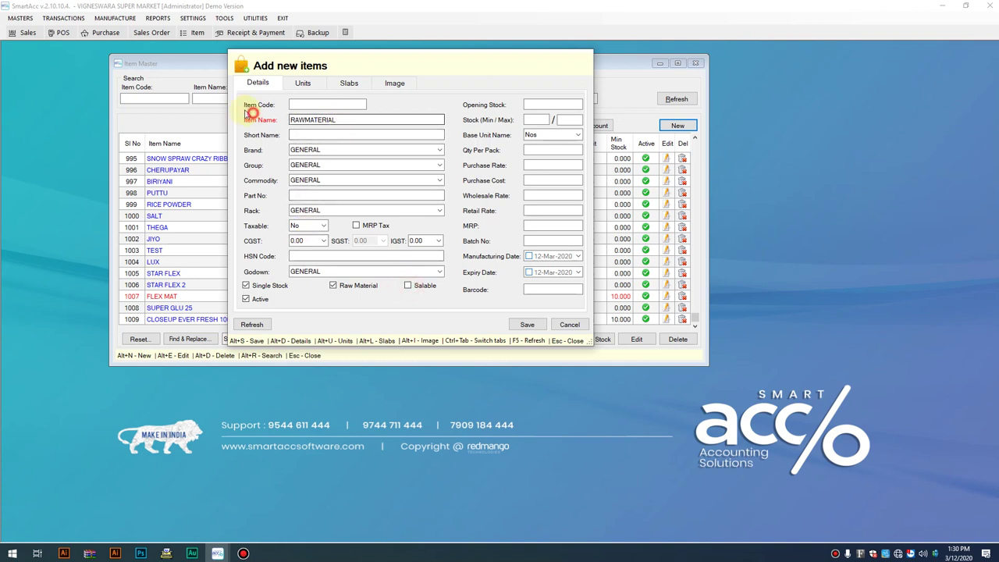
drag(337, 120, 241, 115)
click(353, 119)
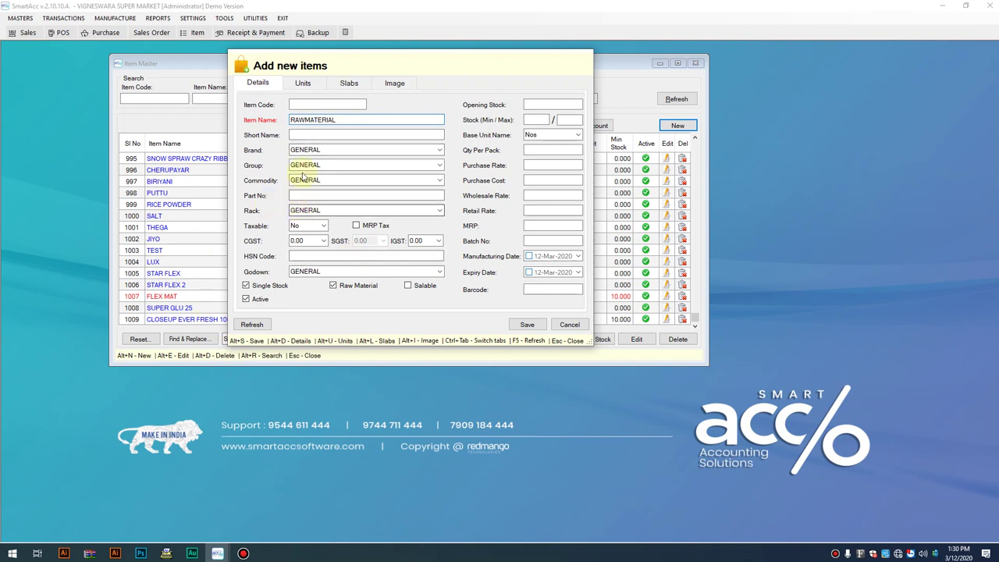
double_click(349, 120)
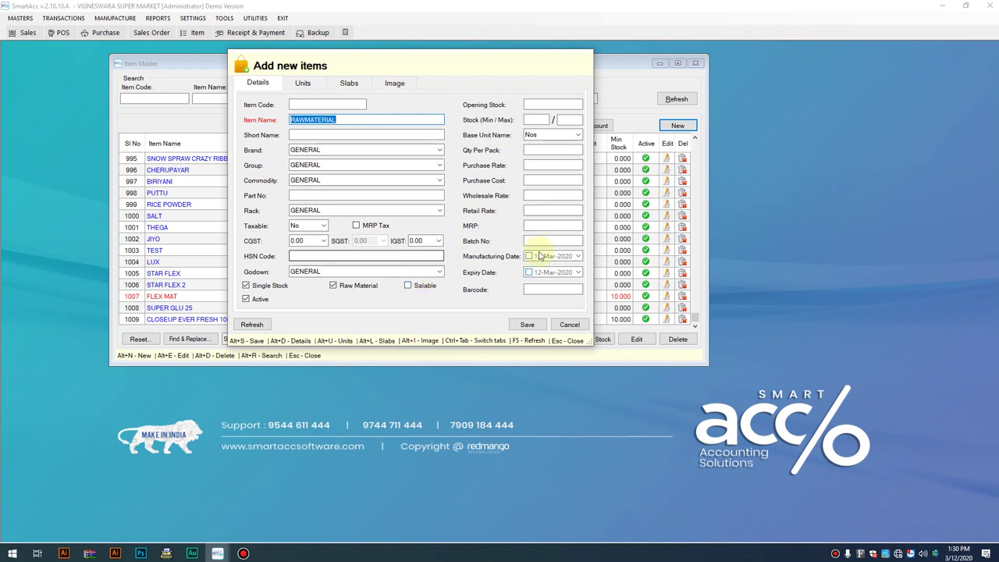
click(527, 326)
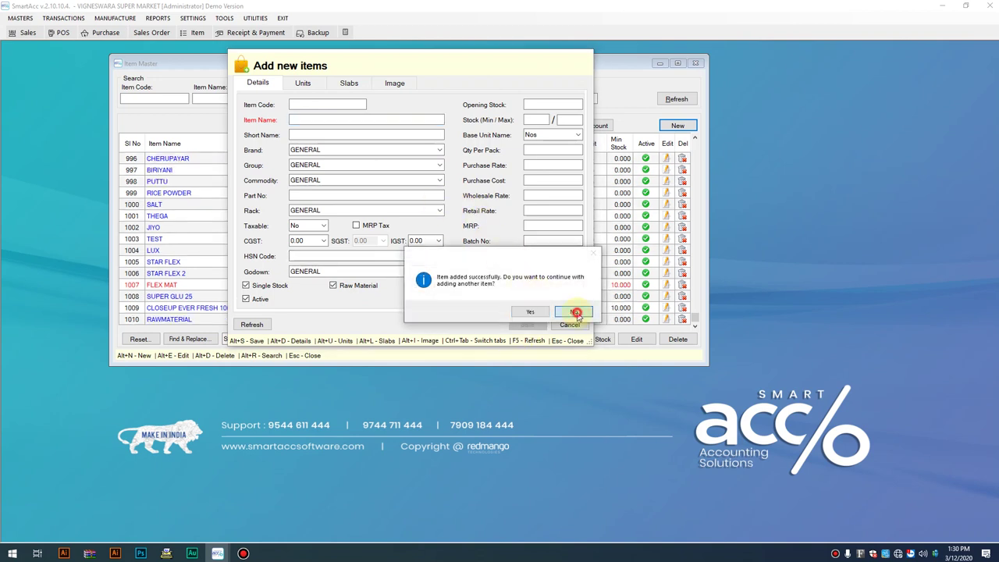
click(573, 311)
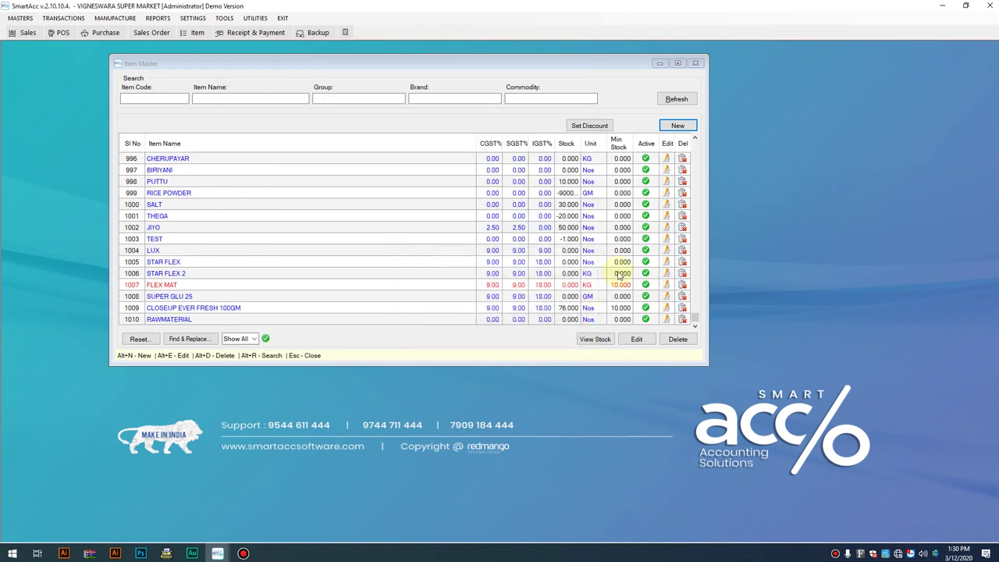
Start a purchase entry and set its invoice number to 1111.
click(106, 33)
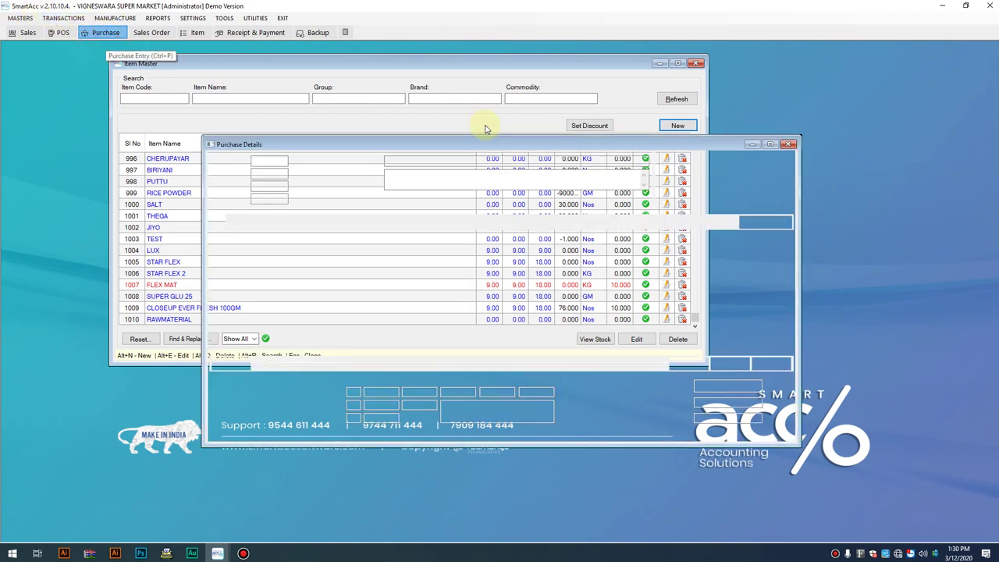
click(764, 223)
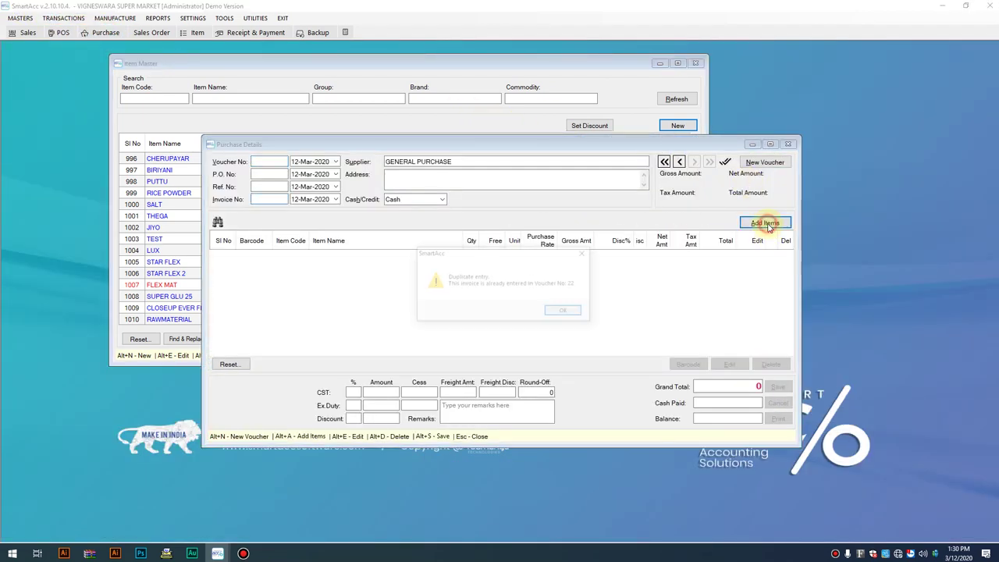
click(566, 312)
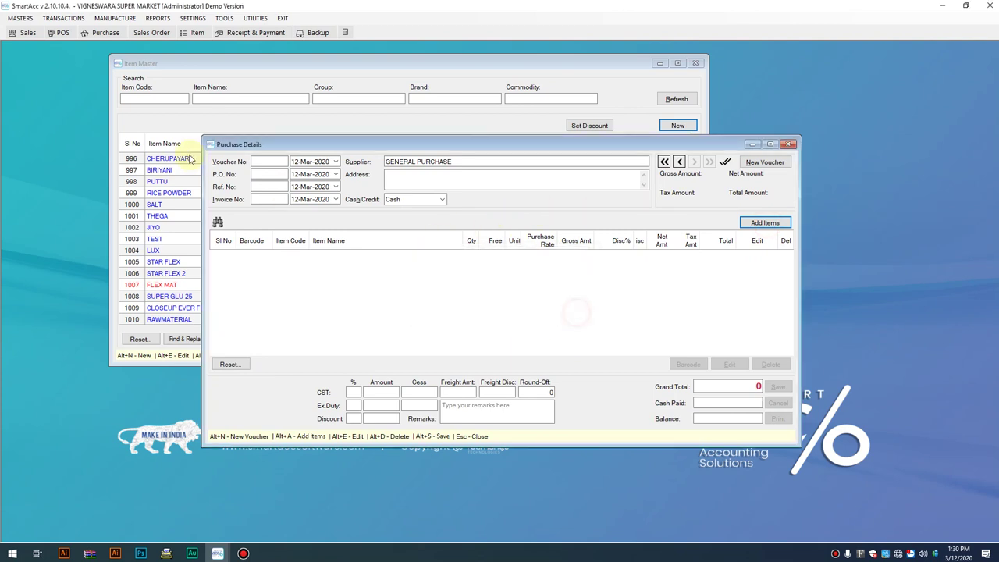
click(258, 199)
text(1111)
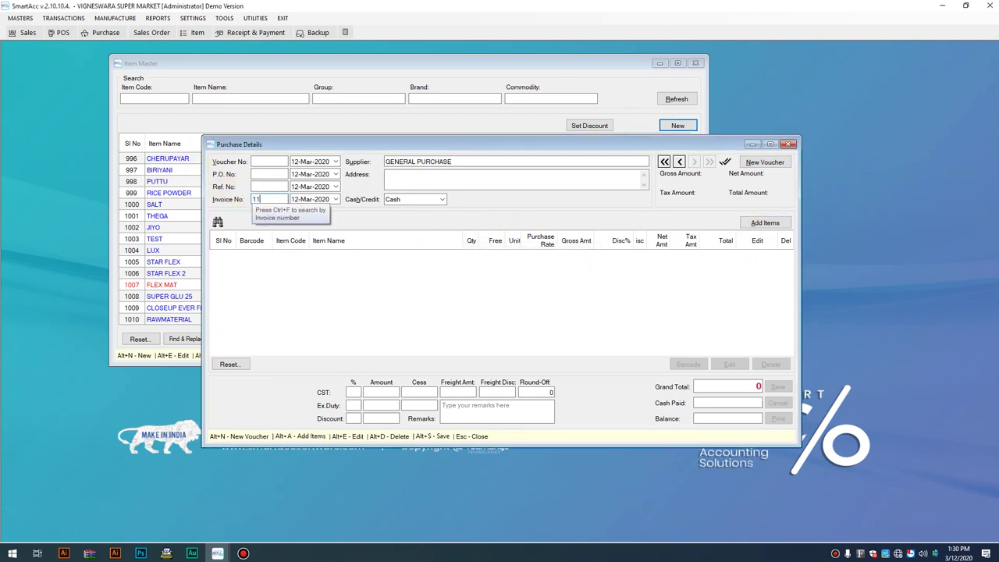
Add the item RAWMATERIAL to the purchase voucher with a quantity of 10.
click(762, 223)
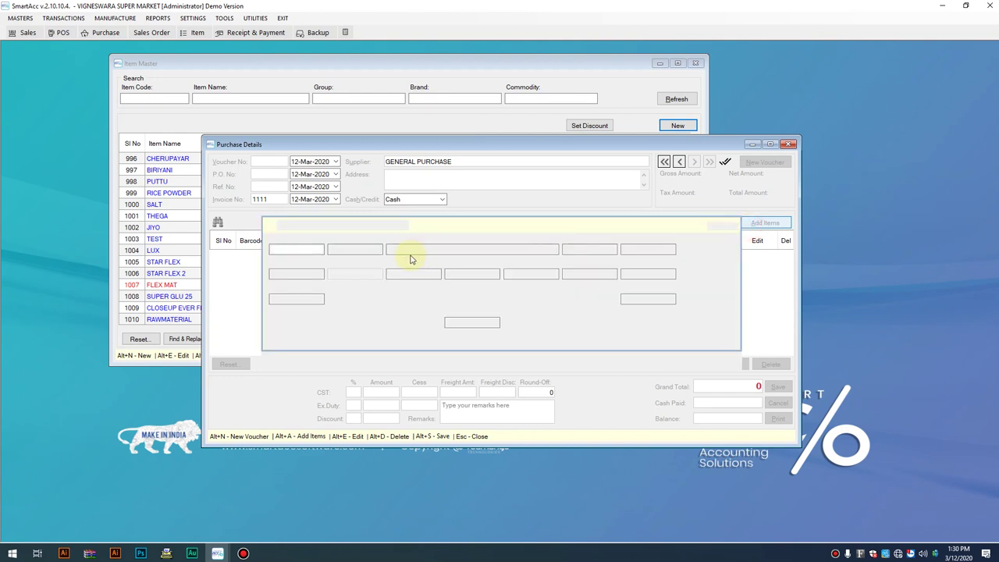
click(409, 249)
text(RAW)
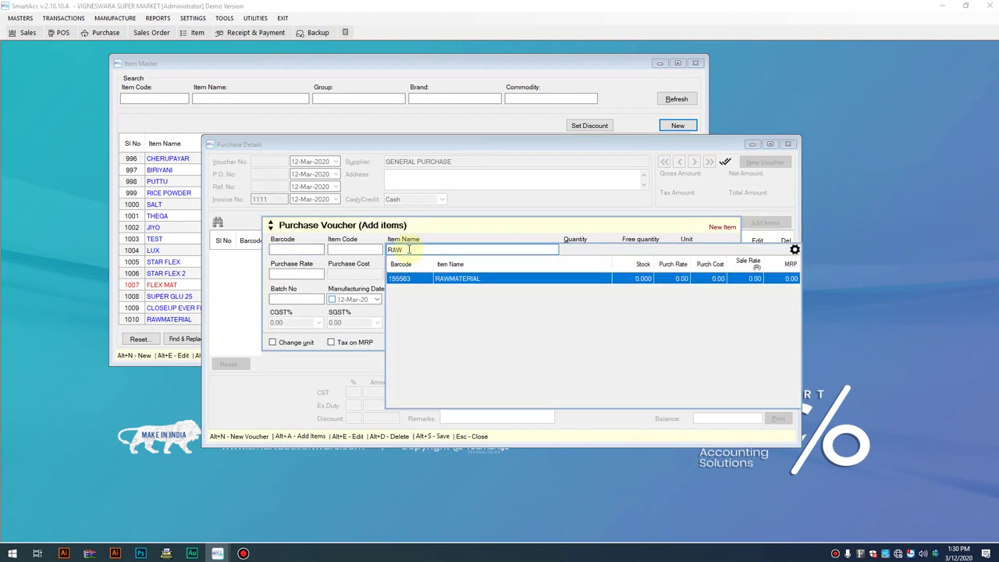
key(Return)
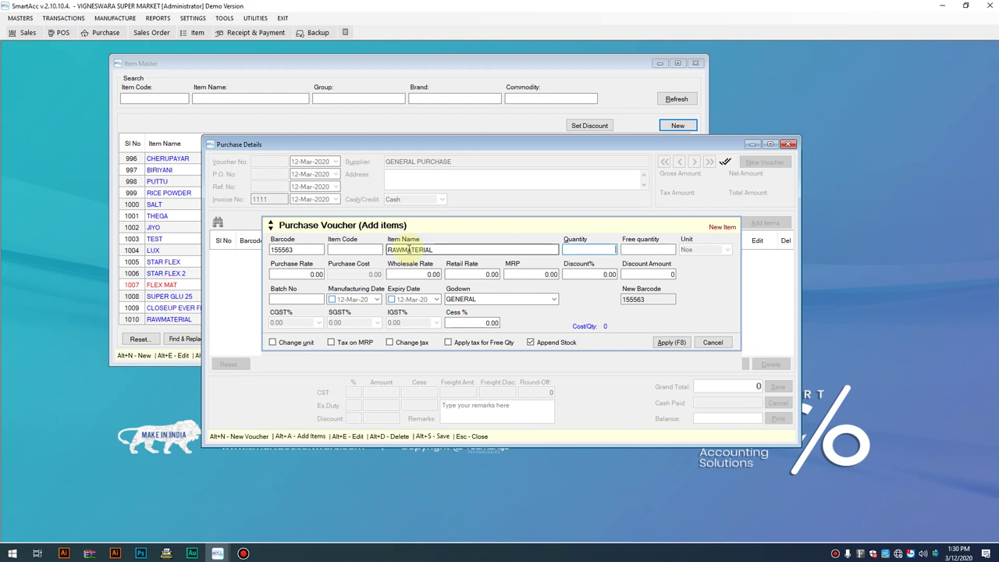
text(10)
key(Return)
key(Return)
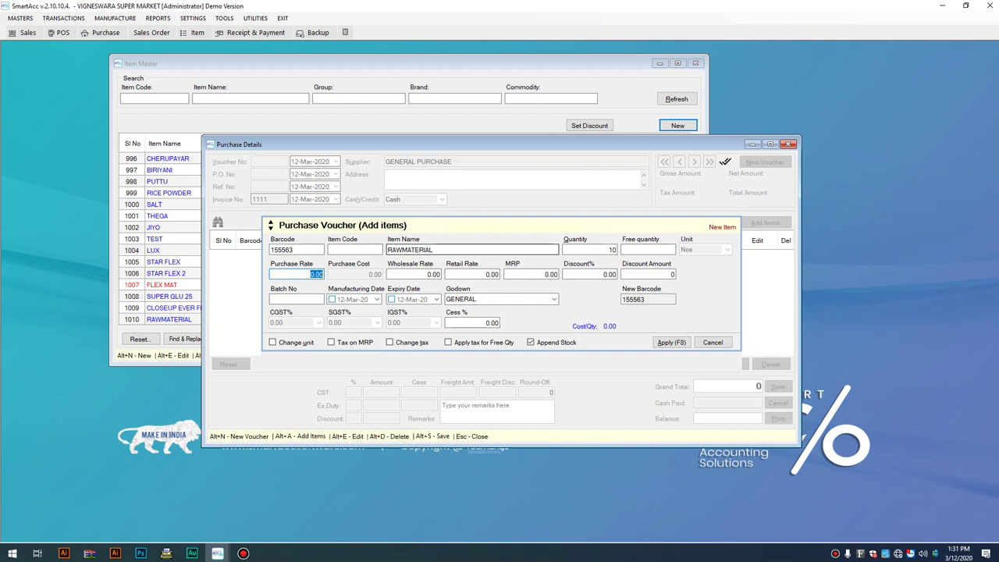
Set the purchase rate to 250, apply the item line to the voucher, and close the item entry form.
text(250)
key(Return)
key(Return)
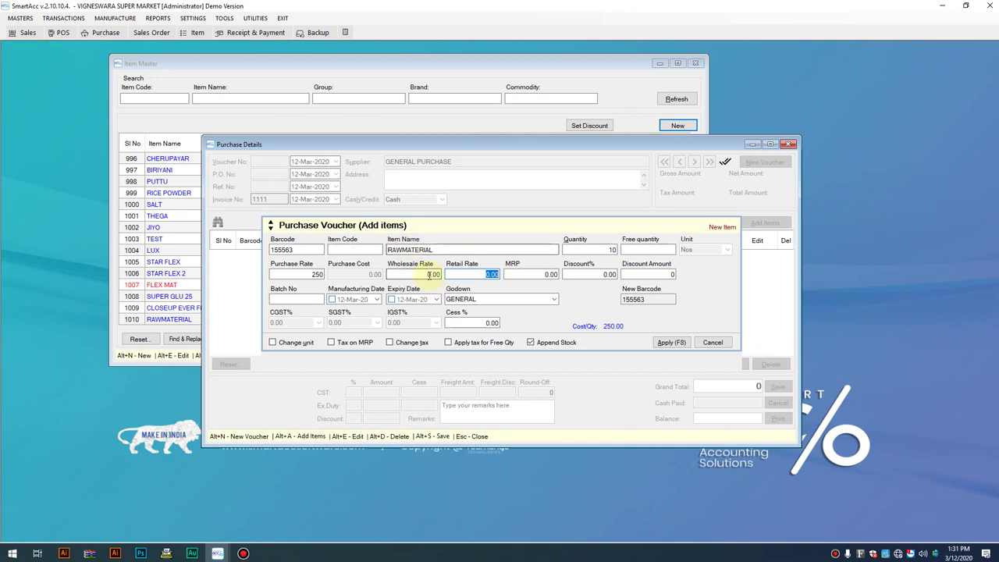
click(437, 274)
click(486, 276)
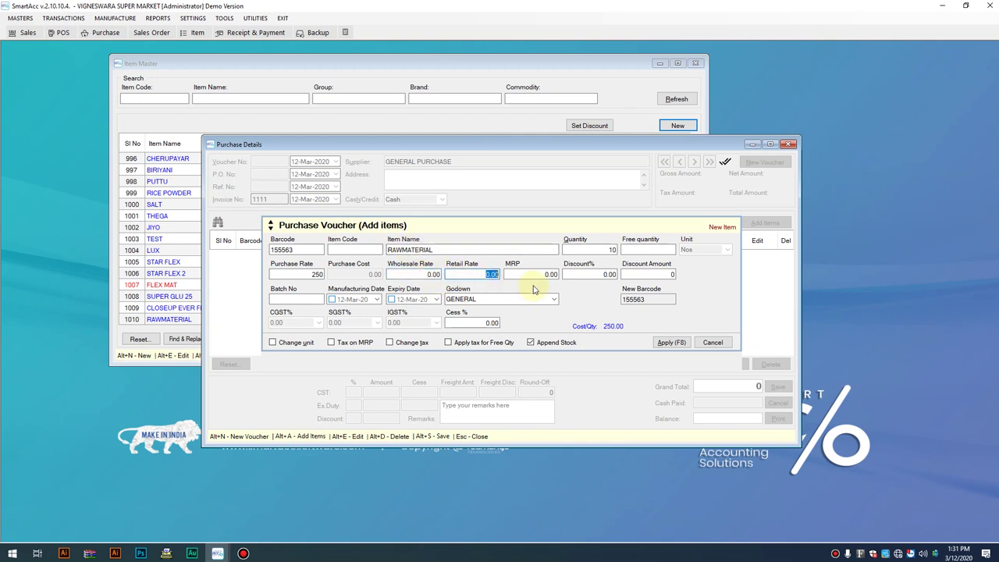
click(663, 343)
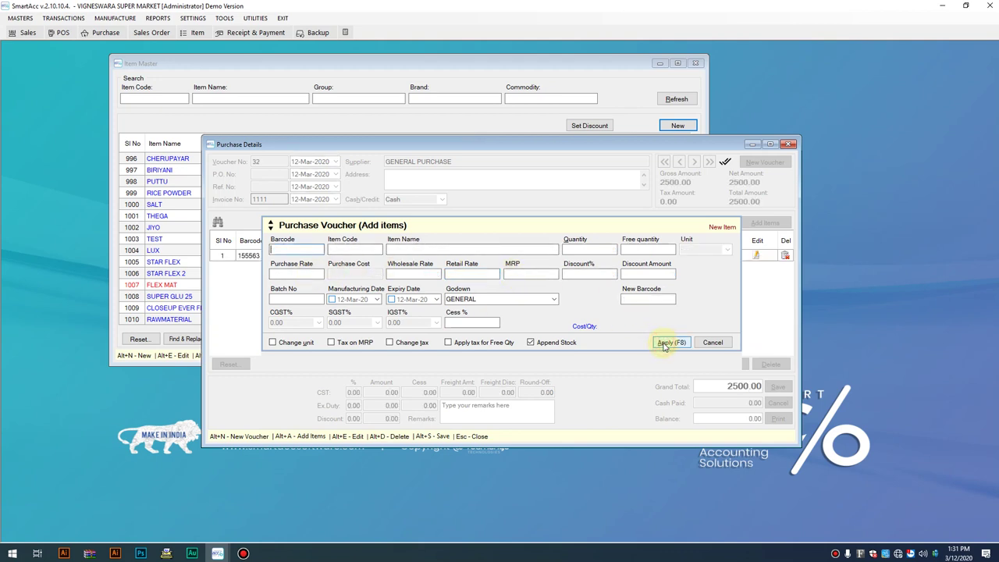
click(712, 344)
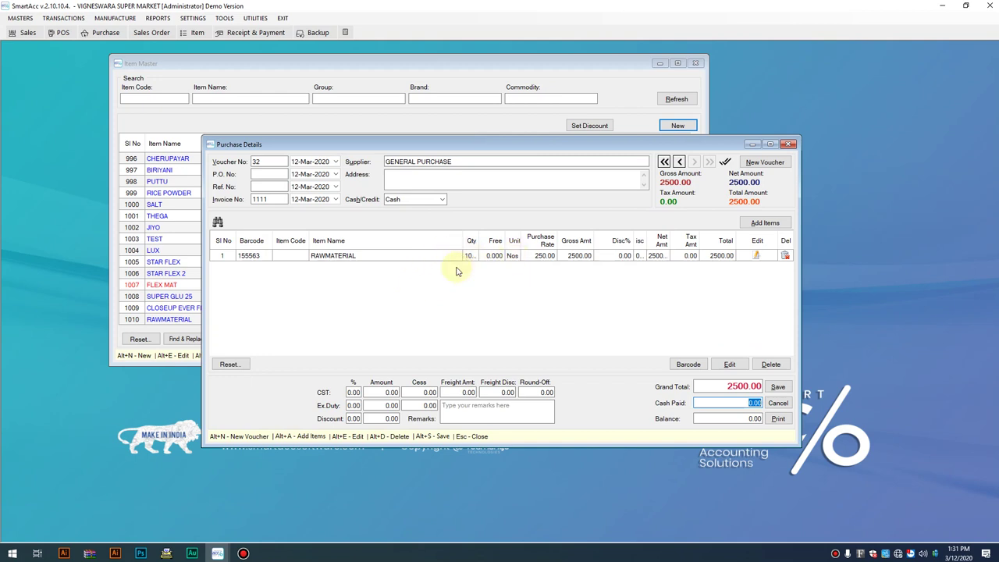
Create a salable item named FINSHED GOOD in the Item Master, save it, and decline adding another.
click(286, 63)
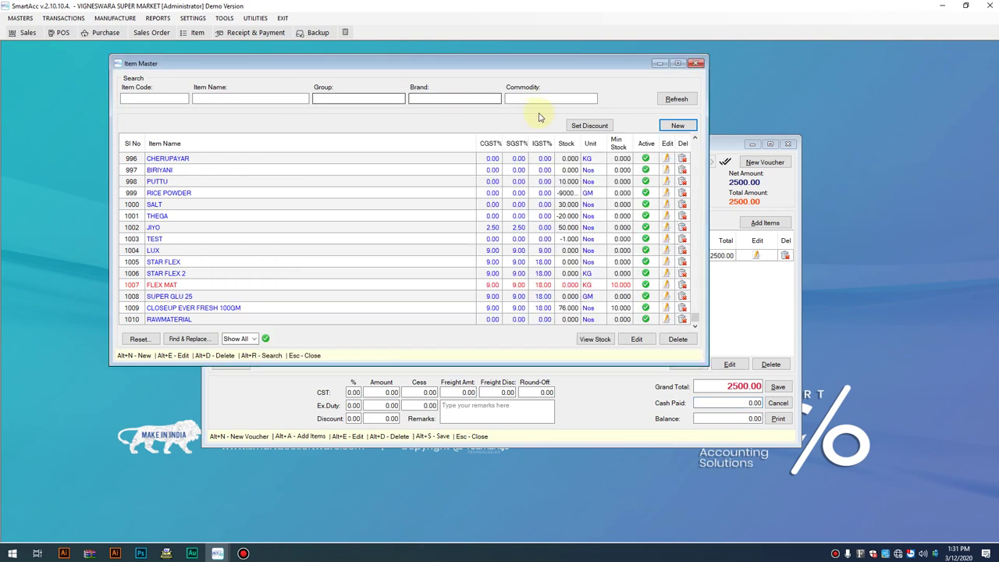
click(677, 126)
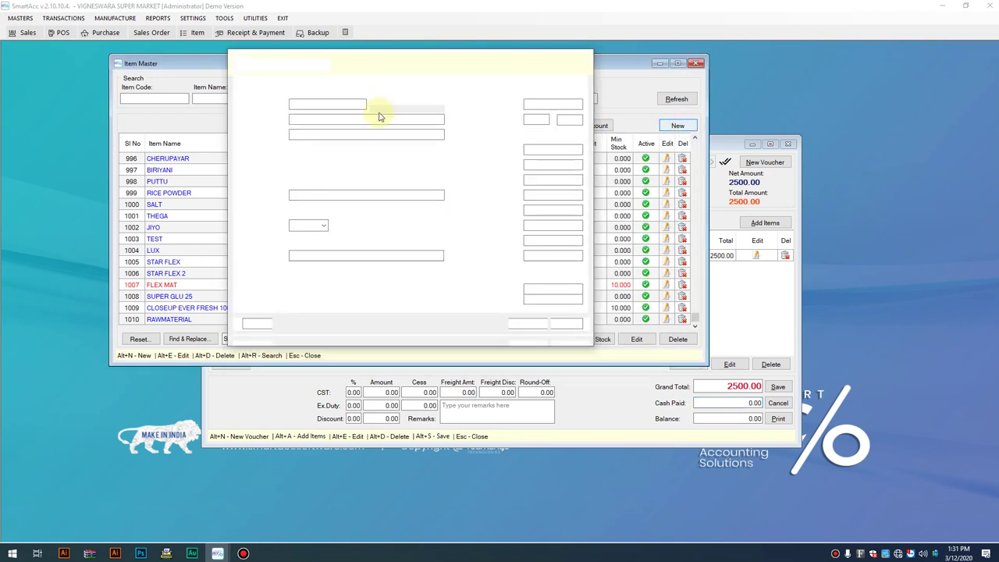
text(FINSHED G)
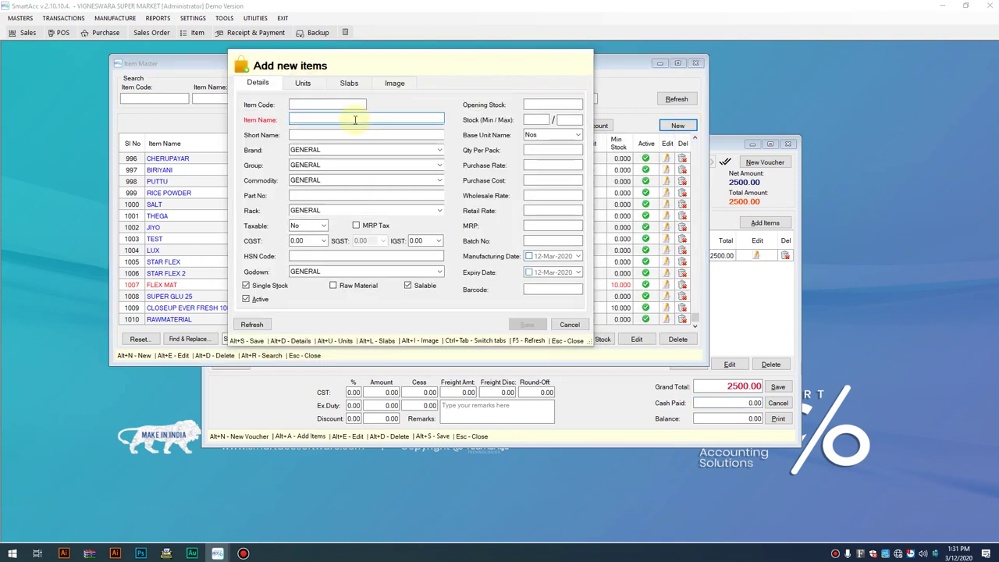
text(OOD)
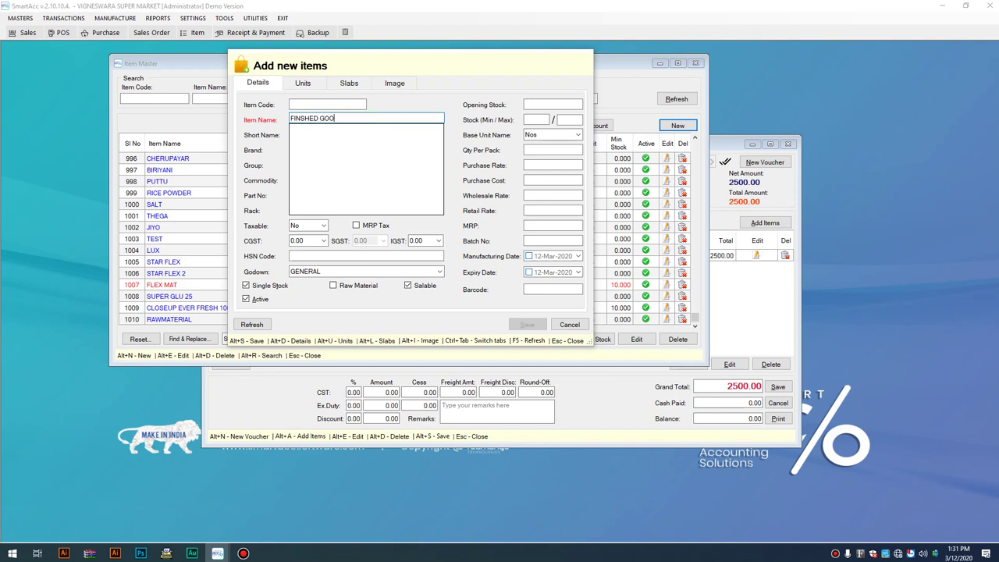
double_click(355, 119)
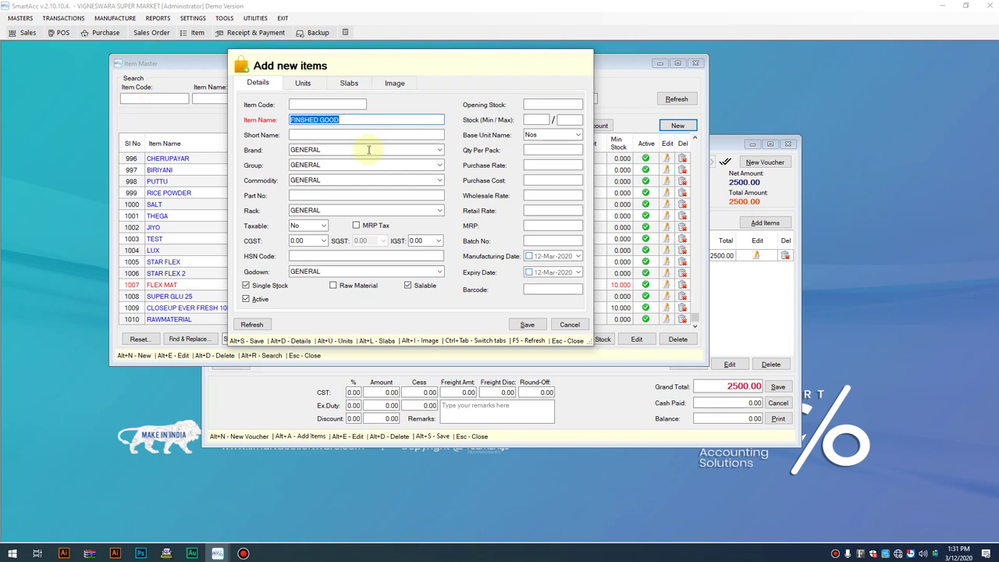
click(341, 121)
click(343, 120)
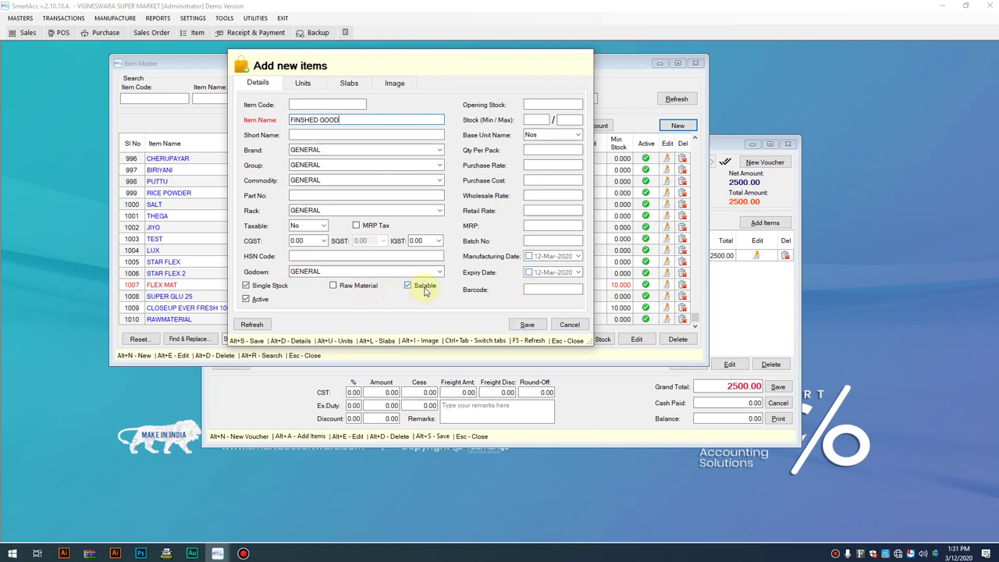
click(528, 324)
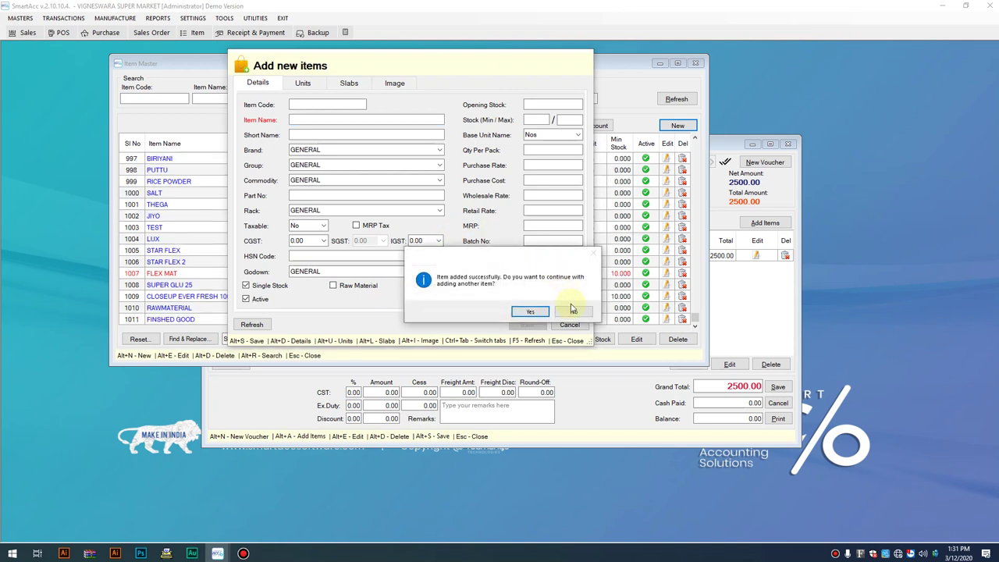
click(575, 311)
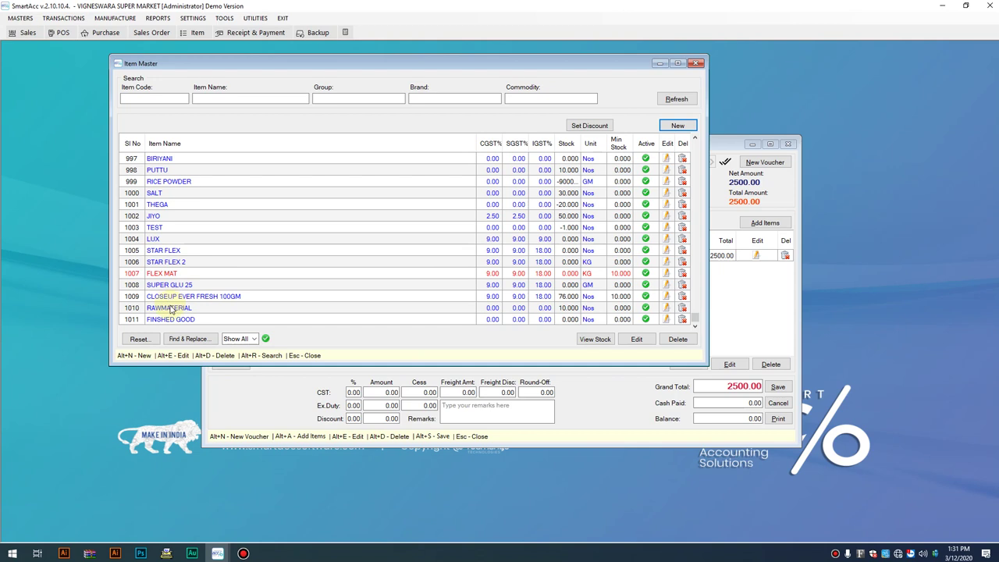
click(168, 308)
click(166, 319)
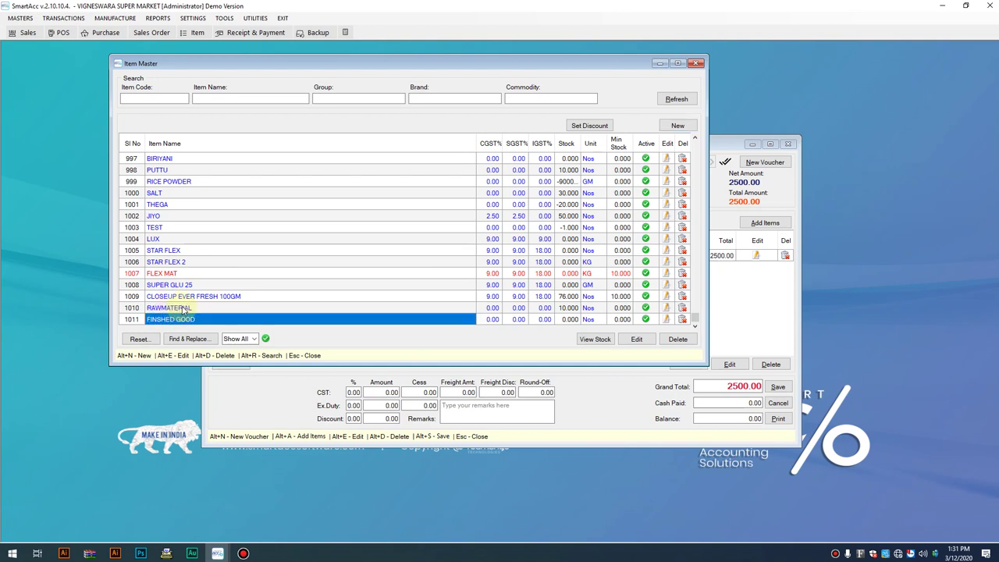
click(184, 310)
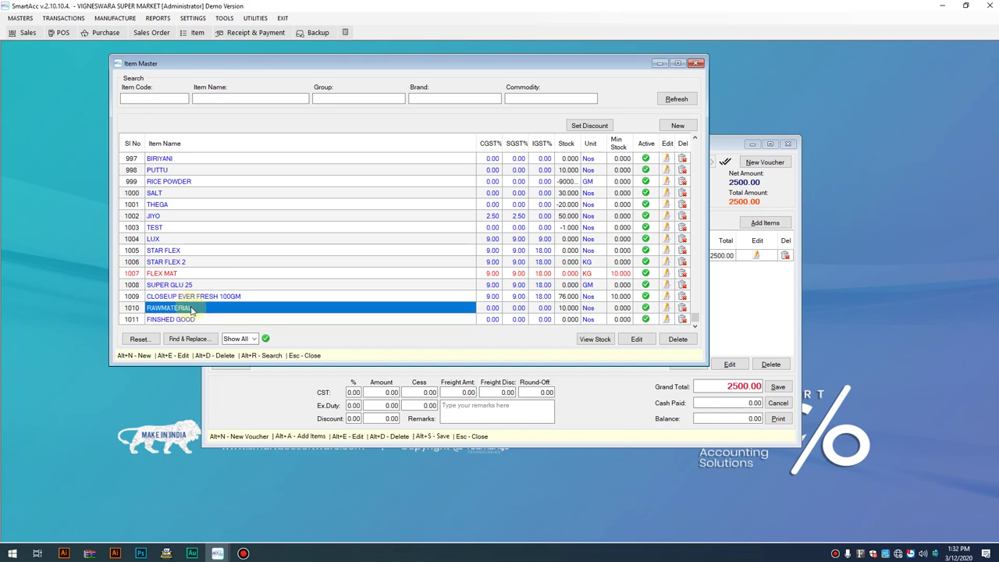
Check the stock of RAWMATERIAL in the item list, and open the Production Planning form at its normal window size.
click(568, 308)
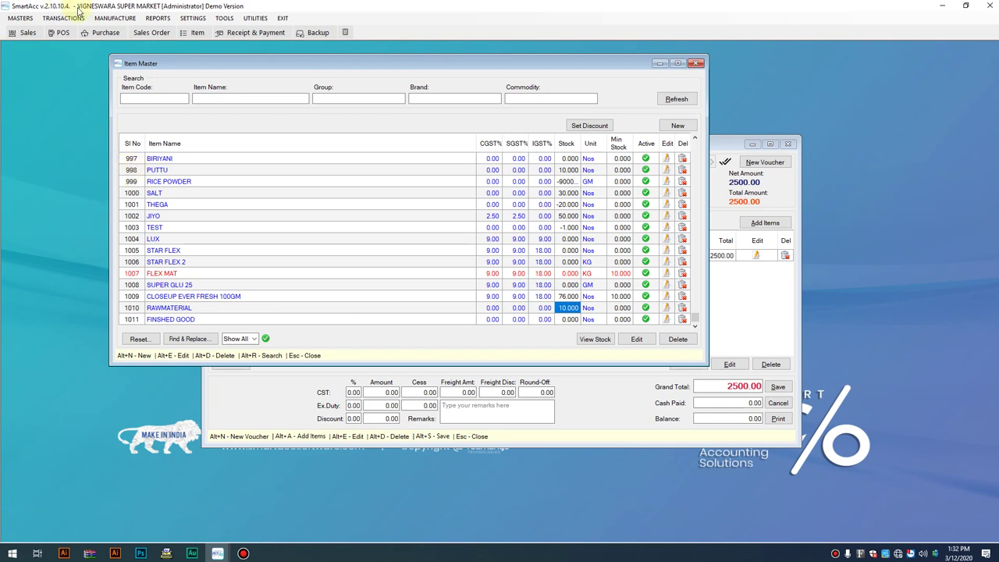
click(114, 20)
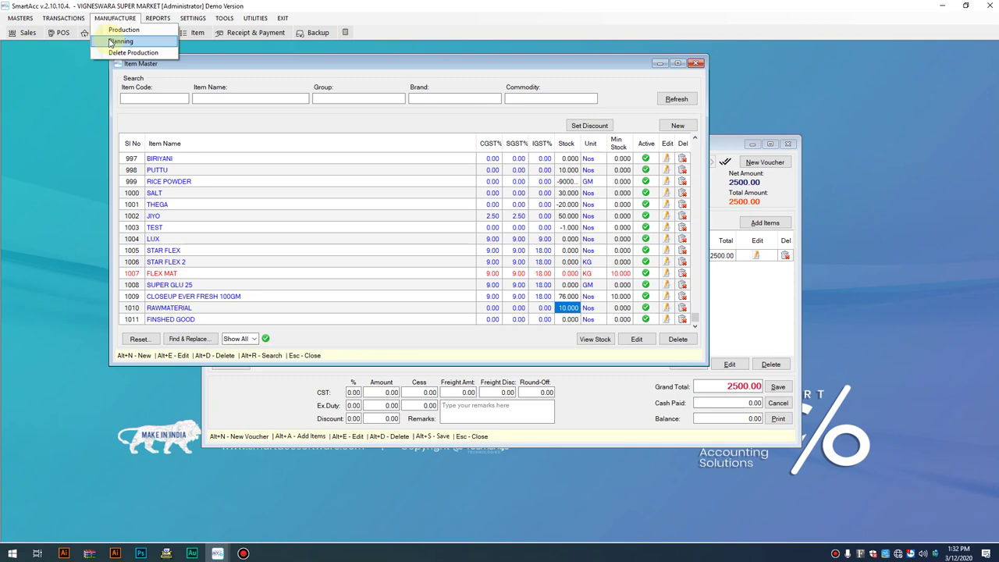
click(107, 43)
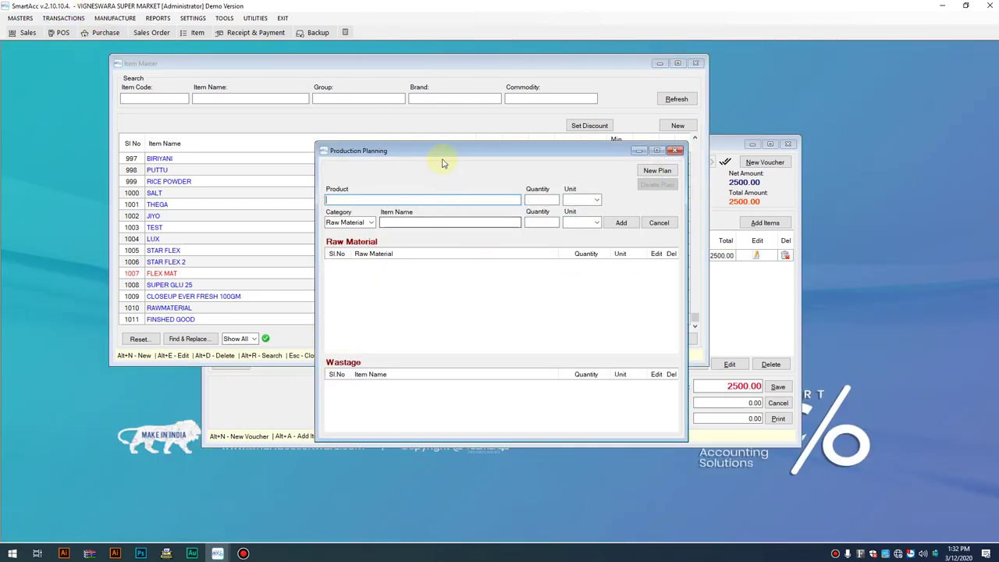
double_click(440, 152)
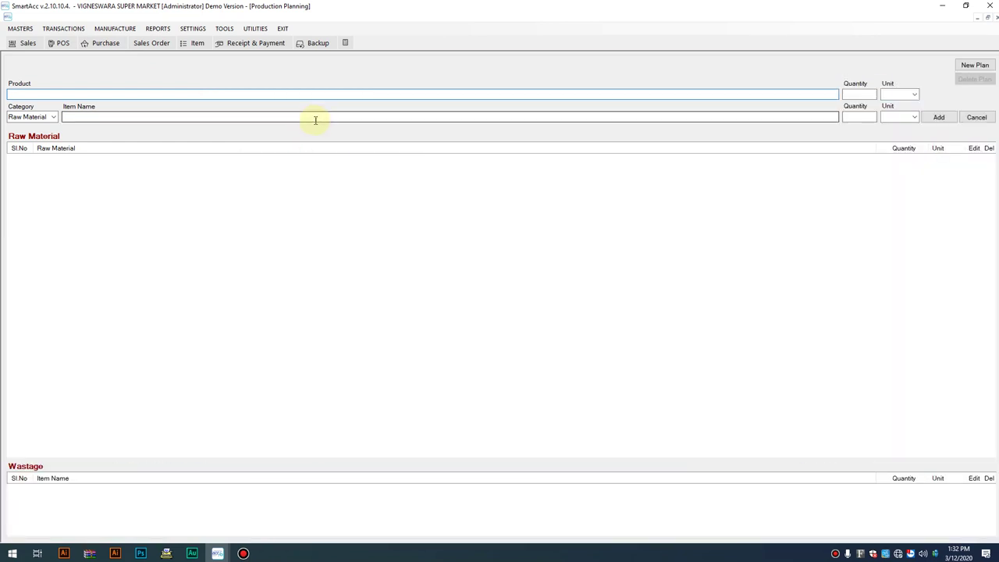
click(989, 17)
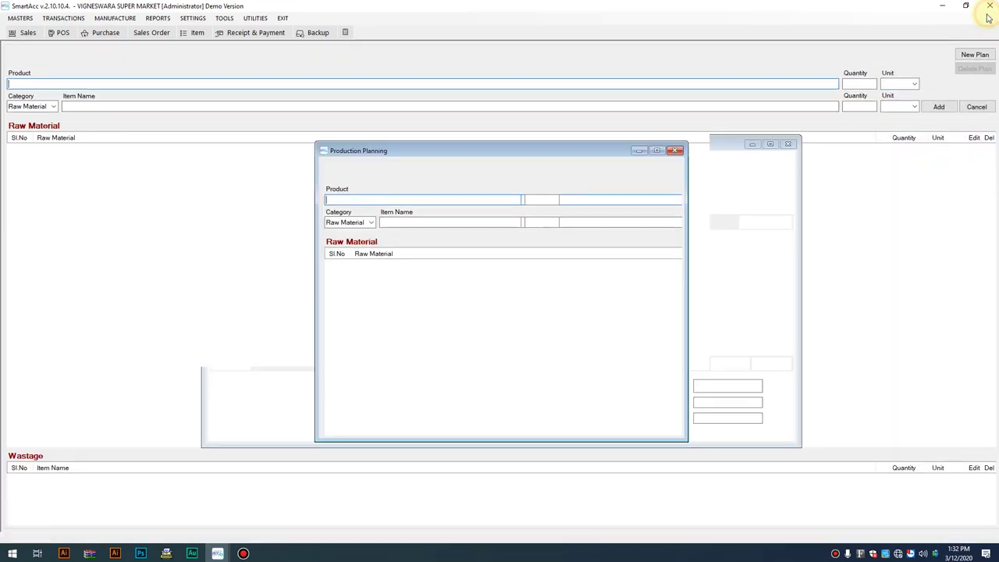
Choose FINSHED GOOD as the product of the production plan with a quantity of 1.
click(333, 198)
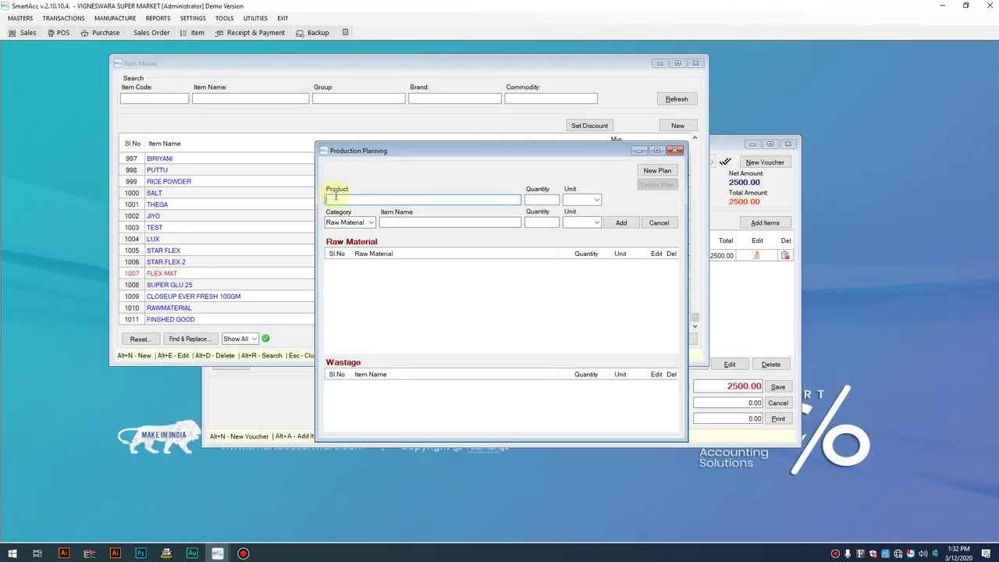
text(FIN)
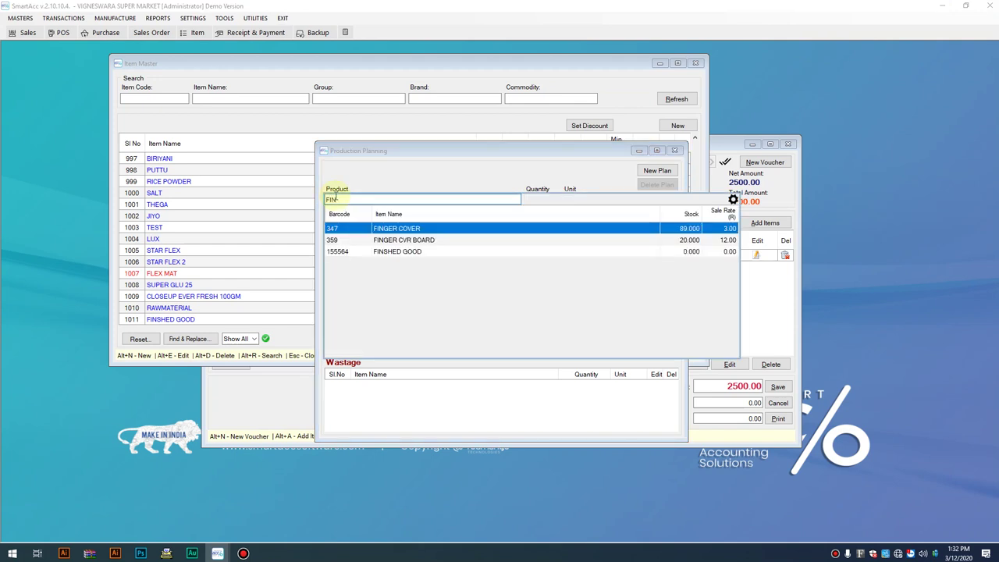
key(Down)
key(Down)
key(Return)
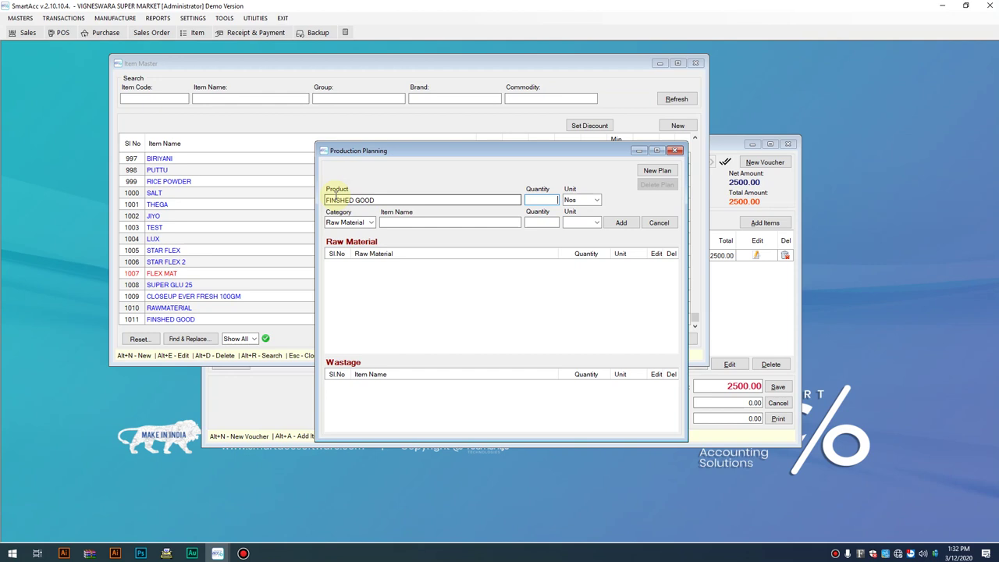
text(1)
key(Tab)
key(Tab)
key(Tab)
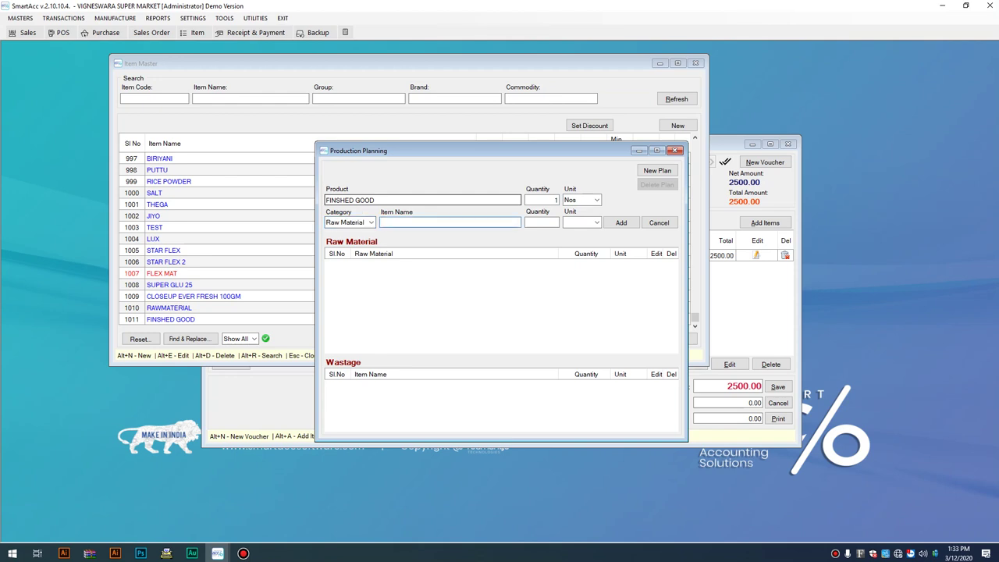
Add RAWMATERIAL as a raw material with quantity 2 to the plan, and close the planning form.
text(RAW)
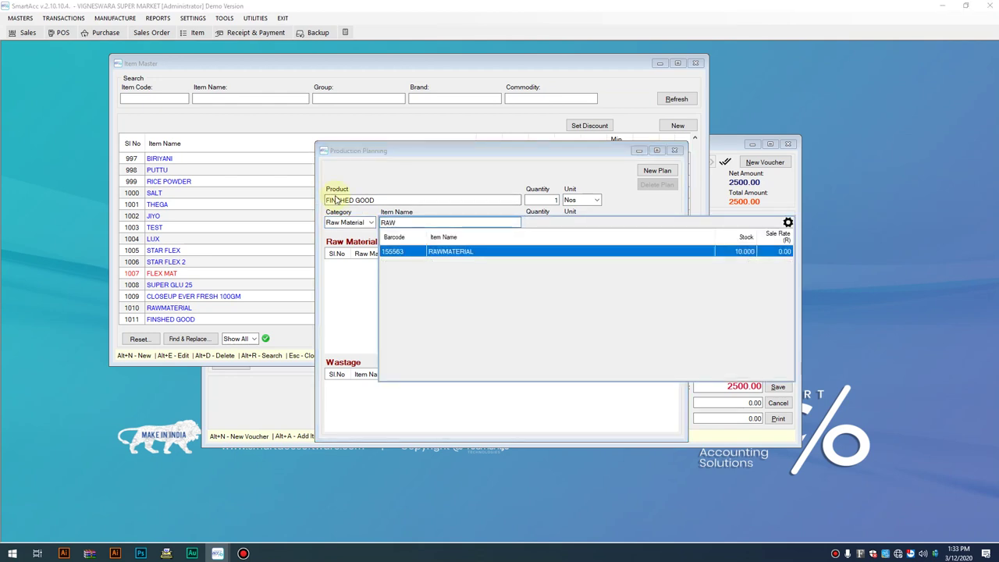
key(Return)
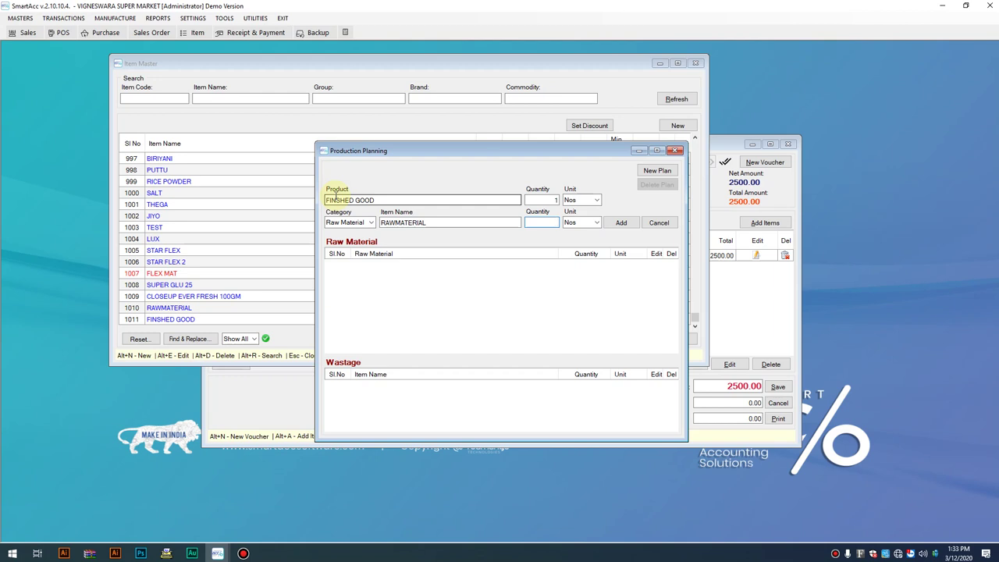
text(2)
key(Tab)
key(Tab)
key(Return)
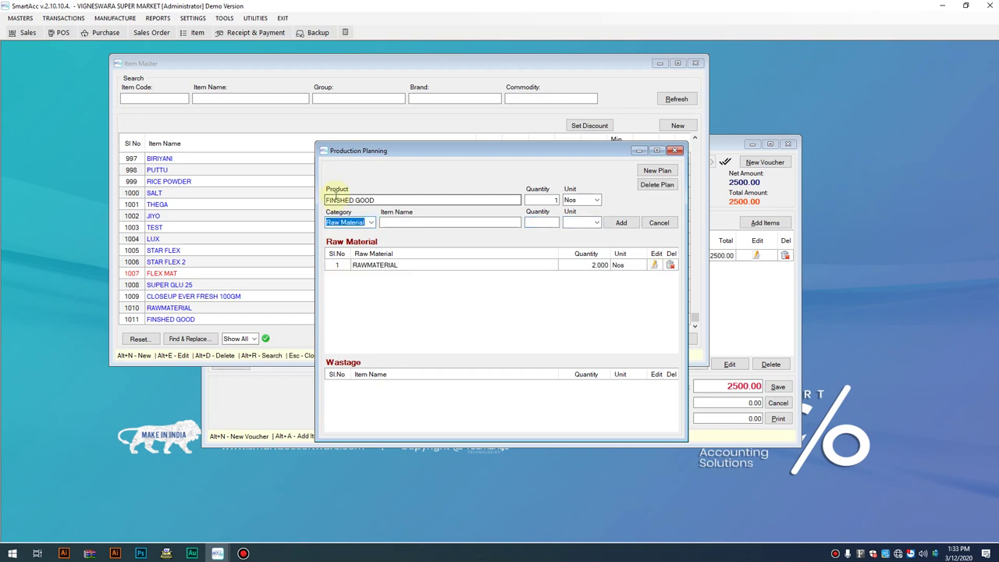
click(396, 222)
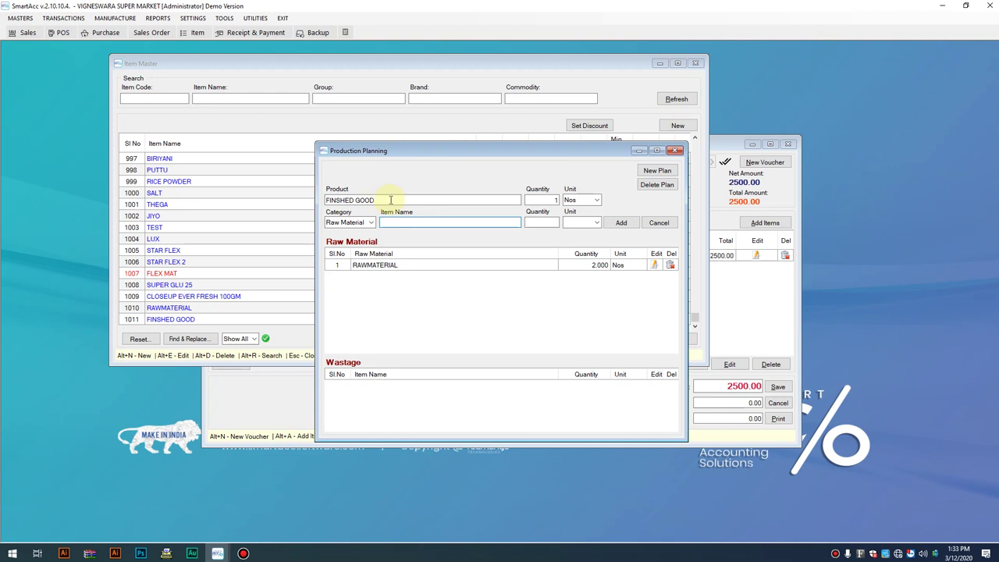
click(676, 152)
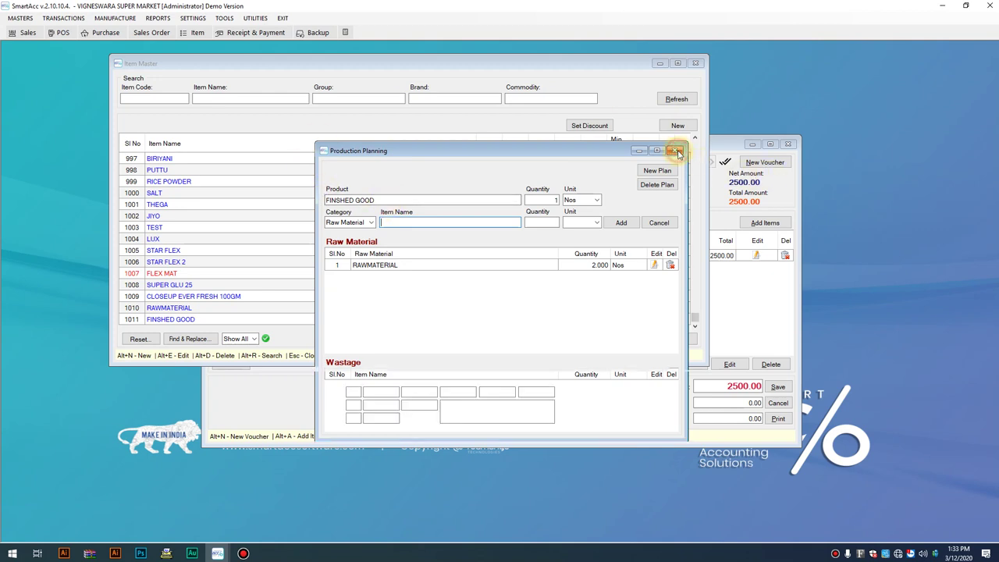
Open the Production Details form and select FINSHED GOOD as the product to manufacture.
click(125, 21)
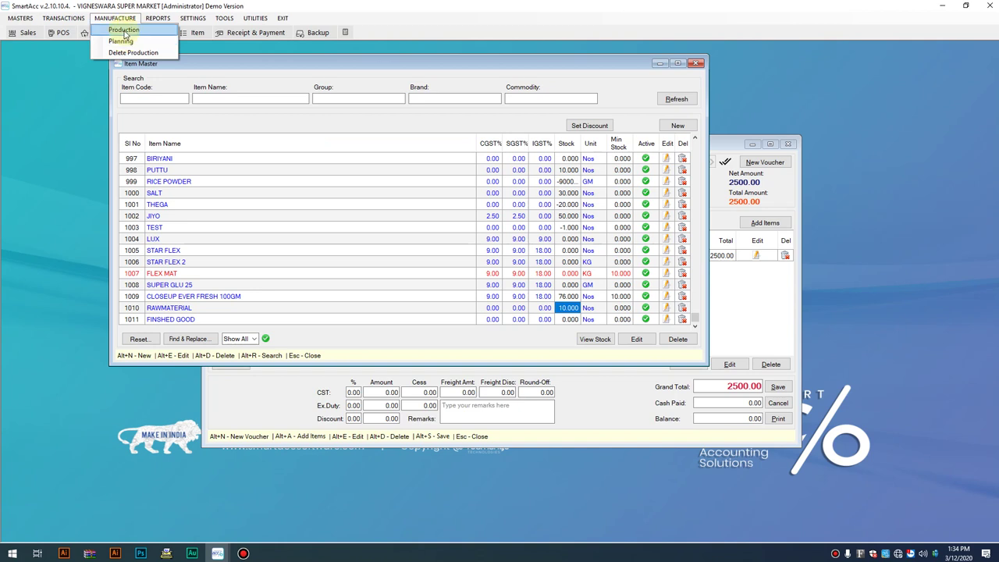
click(124, 31)
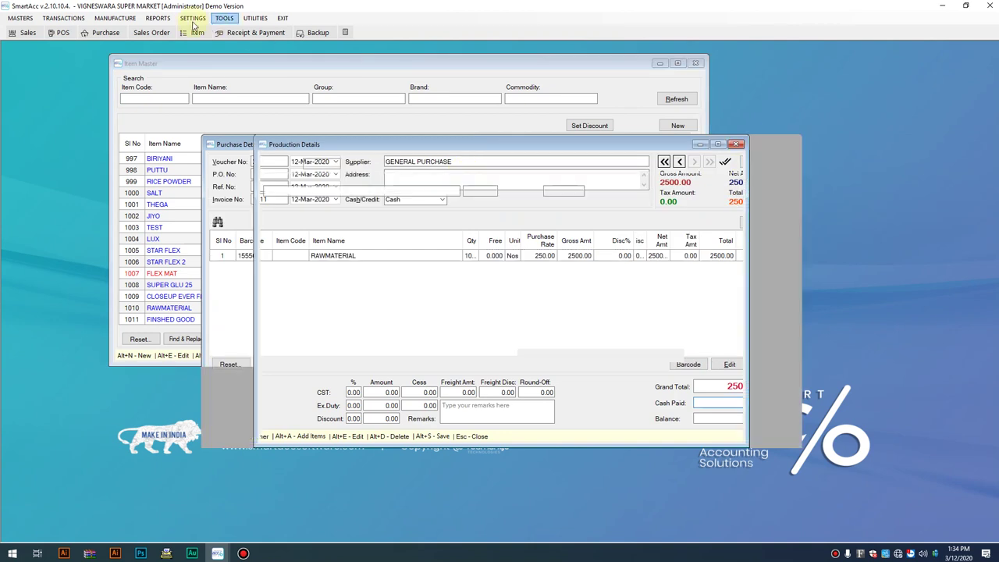
click(115, 18)
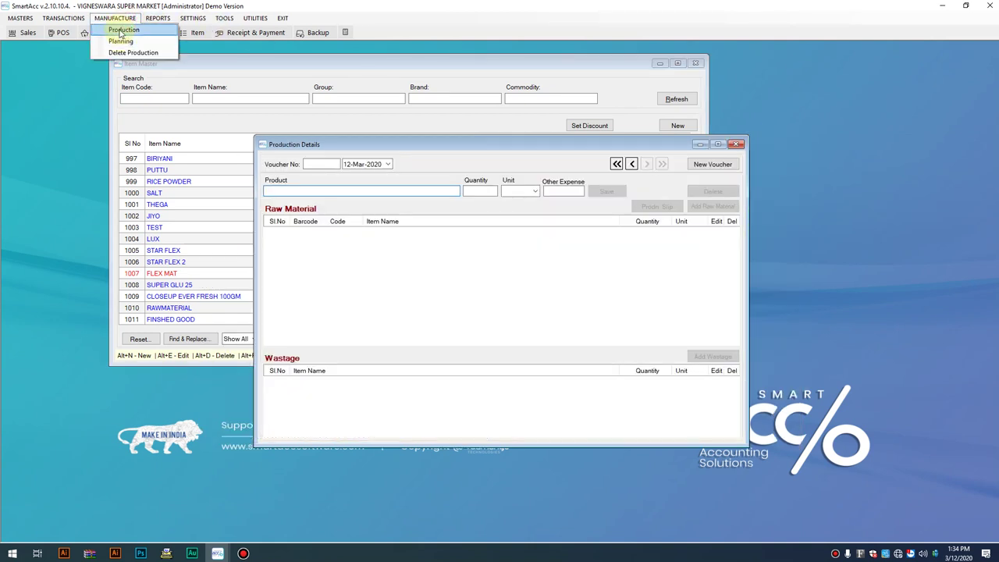
click(121, 31)
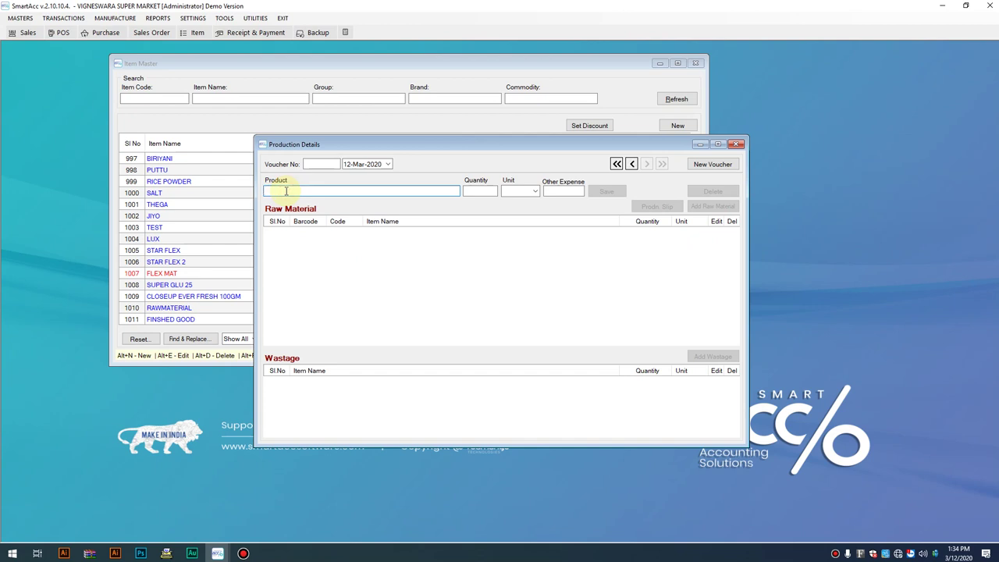
text(FIN)
key(Down)
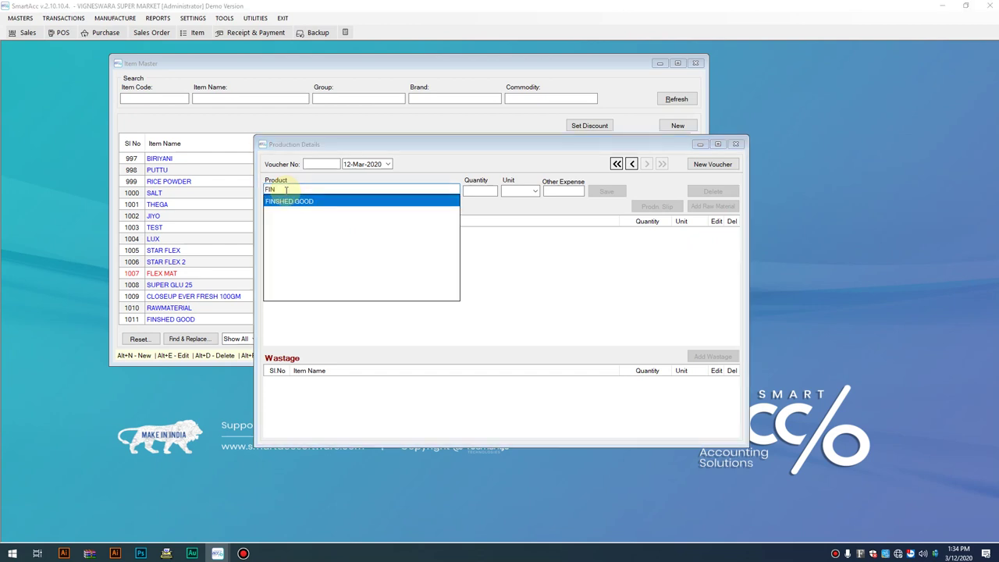
key(Return)
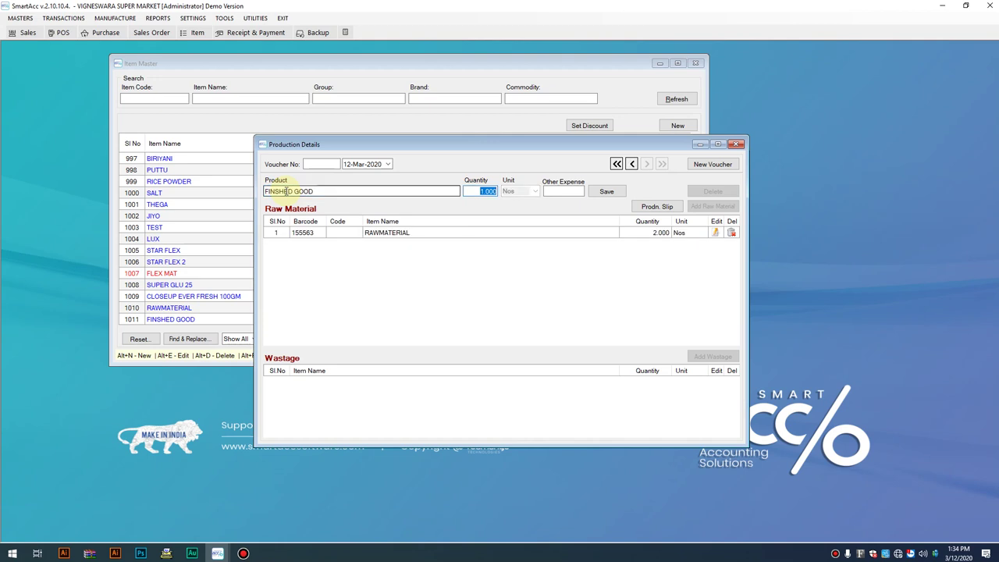
Set the production quantity to 4, save the production voucher, and dismiss the message.
text(4)
click(562, 191)
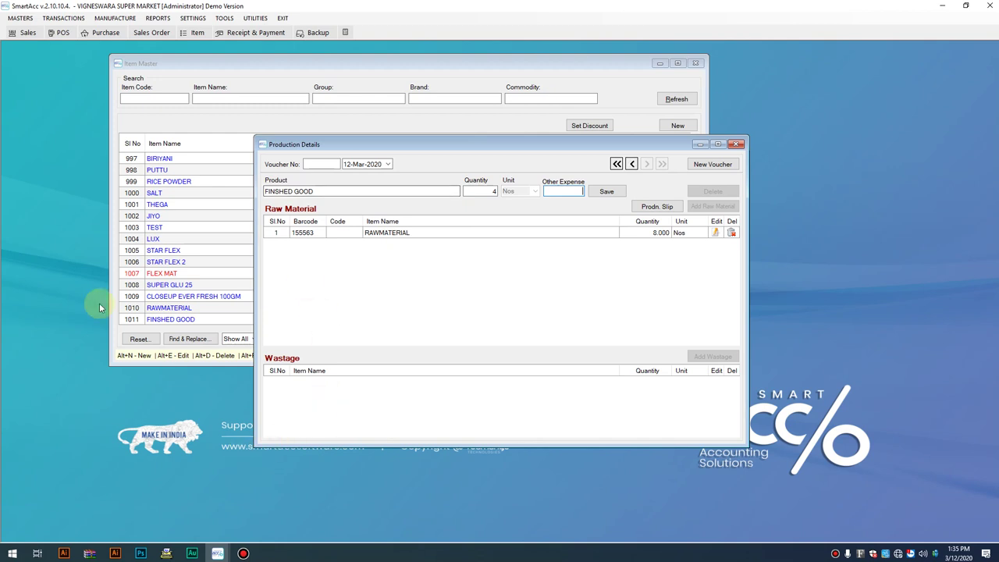
click(493, 190)
text(4)
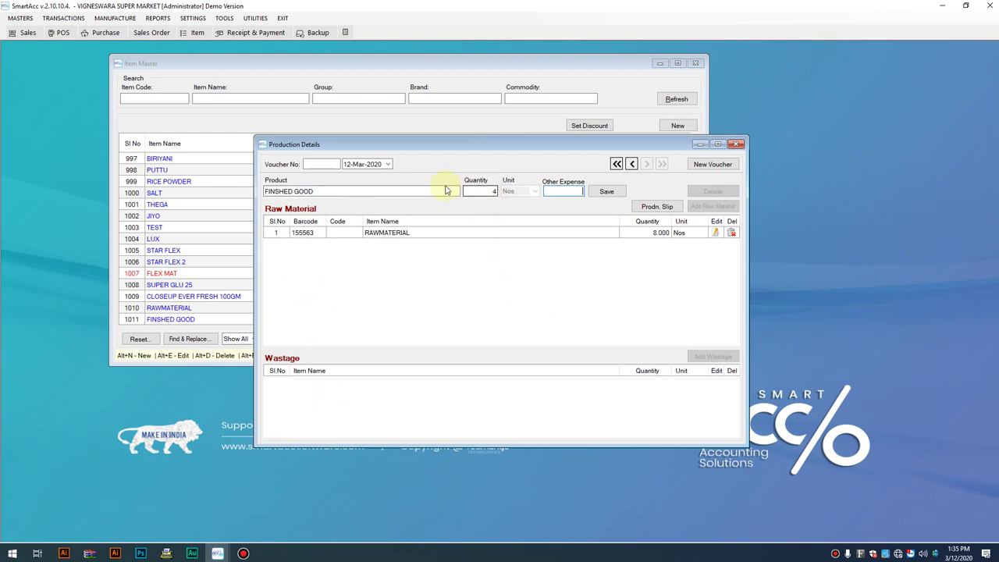
click(668, 235)
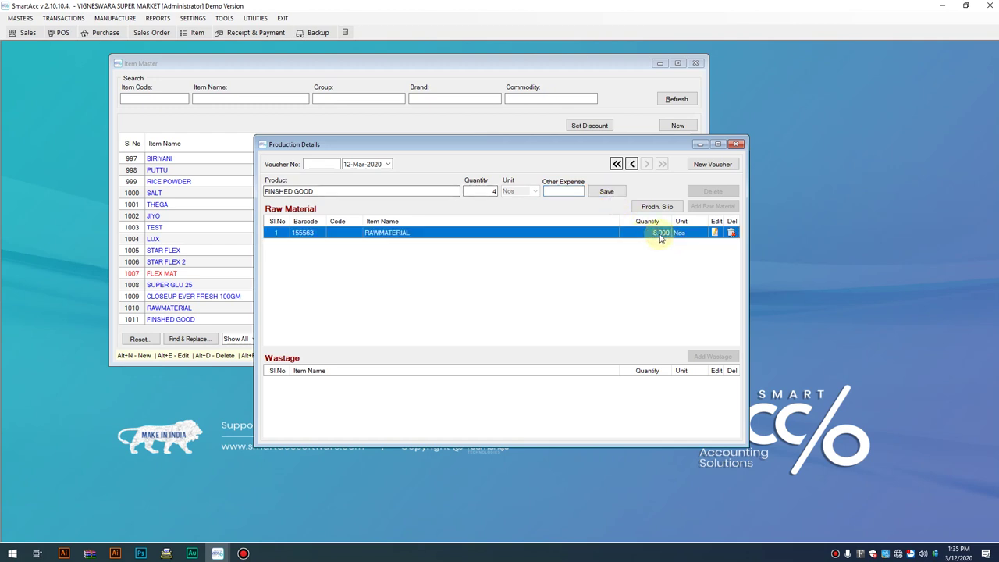
click(612, 194)
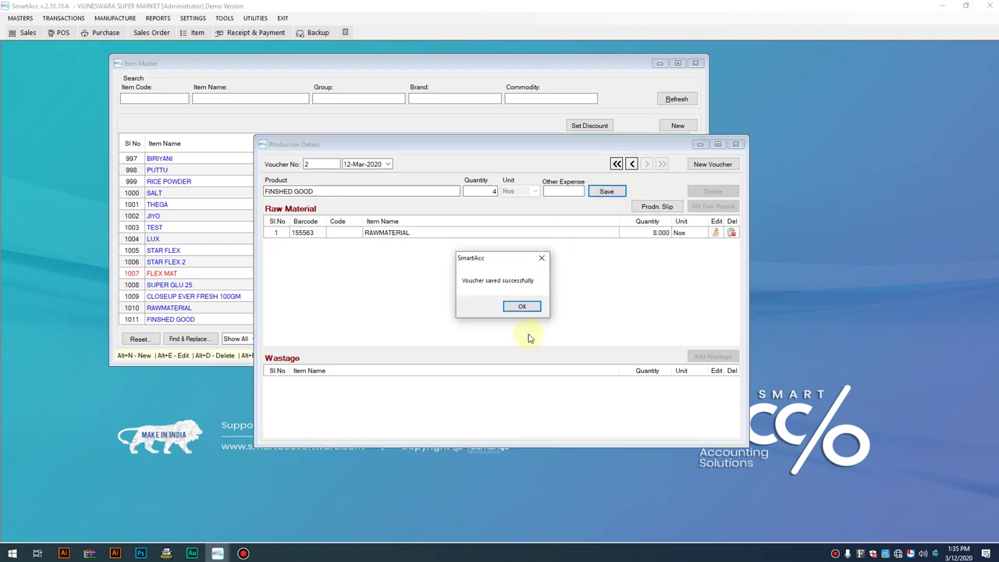
click(526, 305)
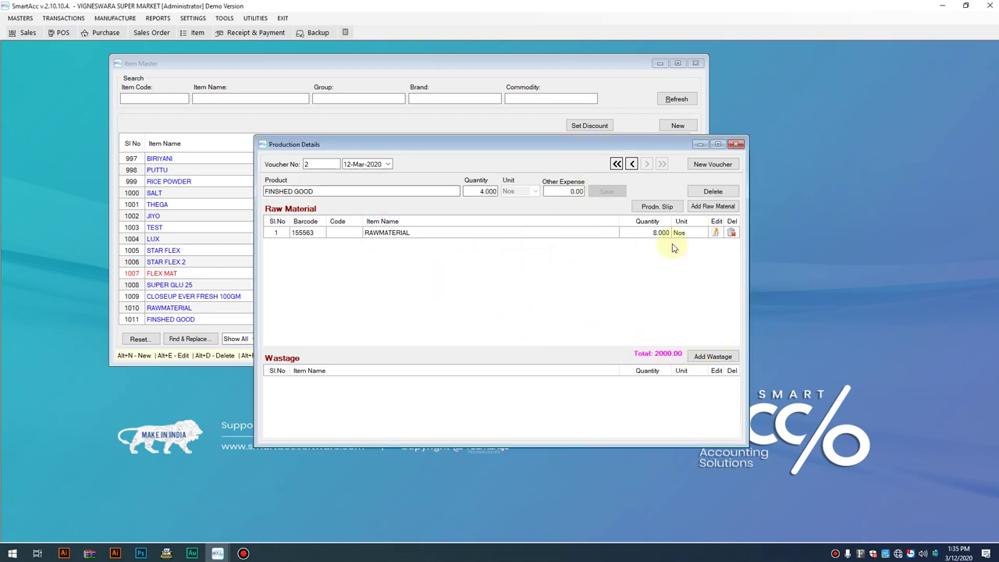
Review the saved voucher's quantities, refresh the Item Master list, and check the stock of RAWMATERIAL and FINSHED GOOD.
click(416, 233)
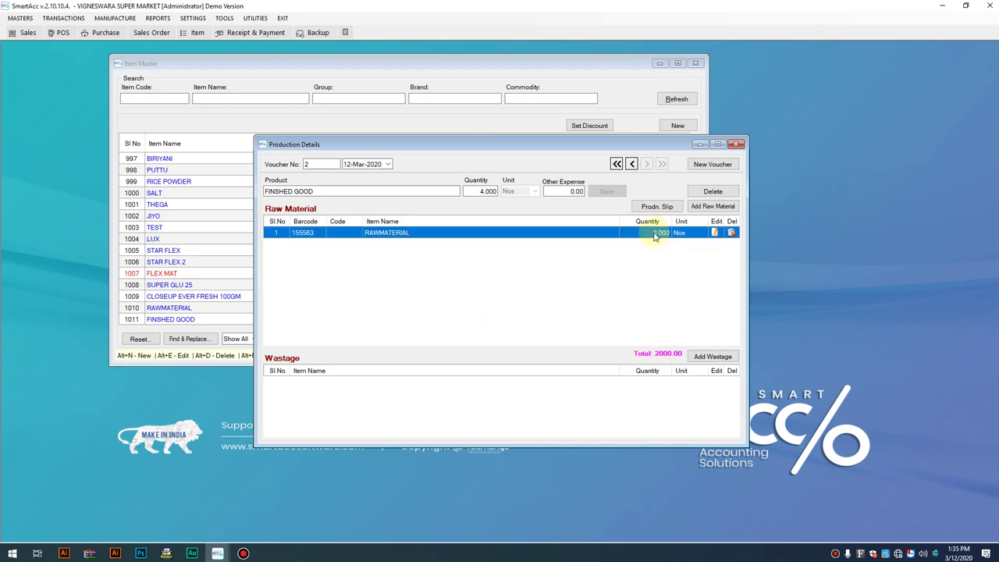
click(472, 192)
click(249, 76)
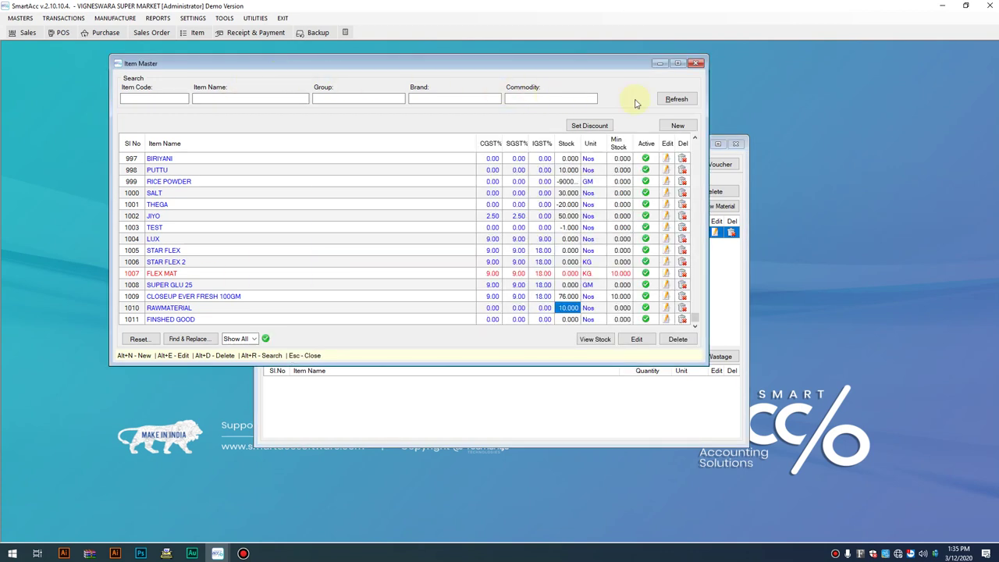
click(686, 102)
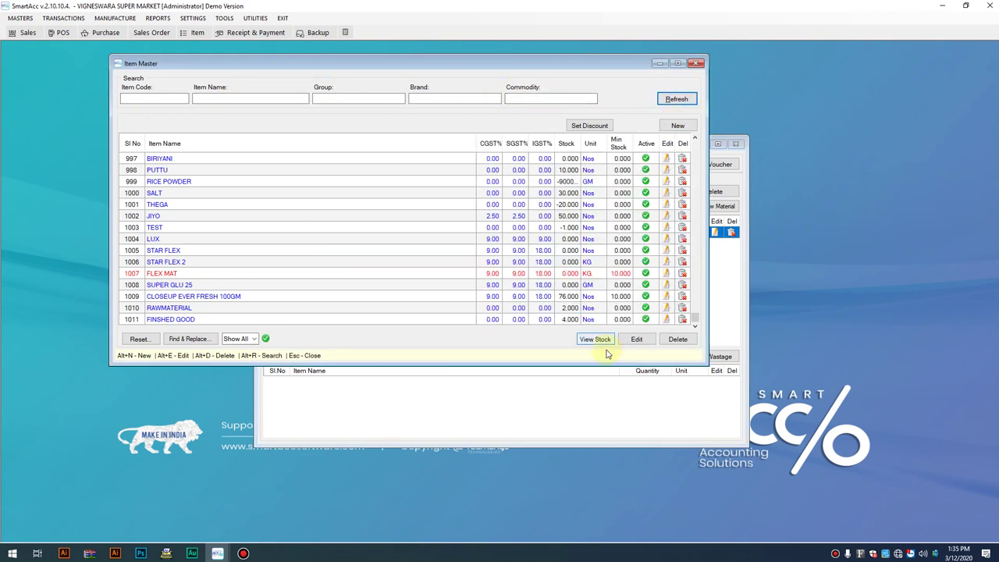
click(572, 311)
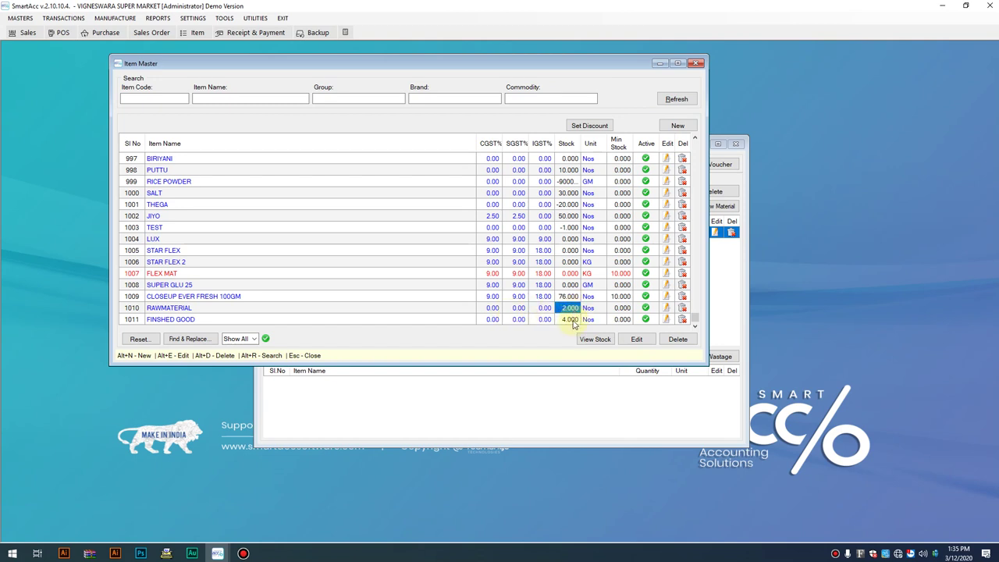
click(572, 320)
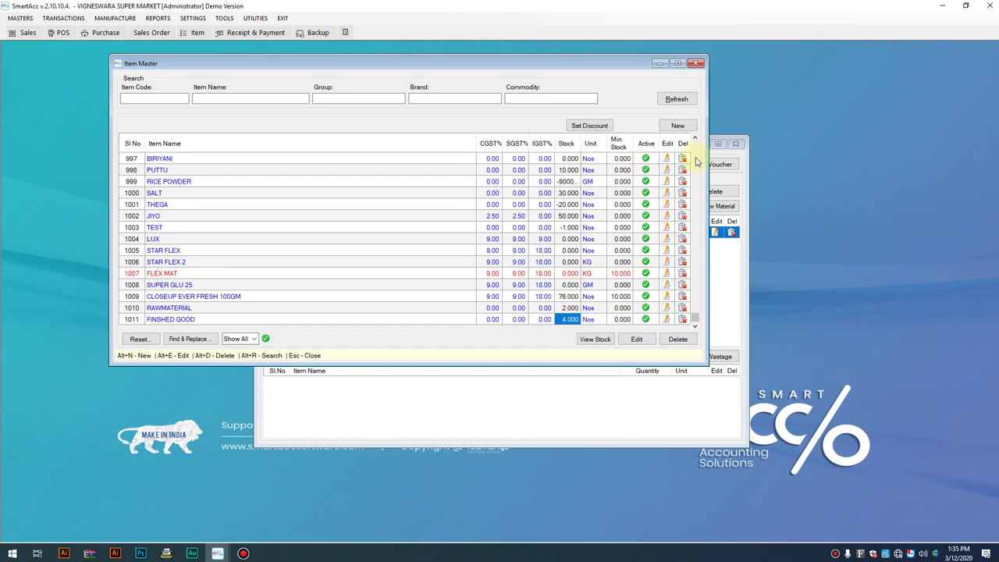
View the production slip for the FINSHED GOOD voucher and close it.
click(736, 160)
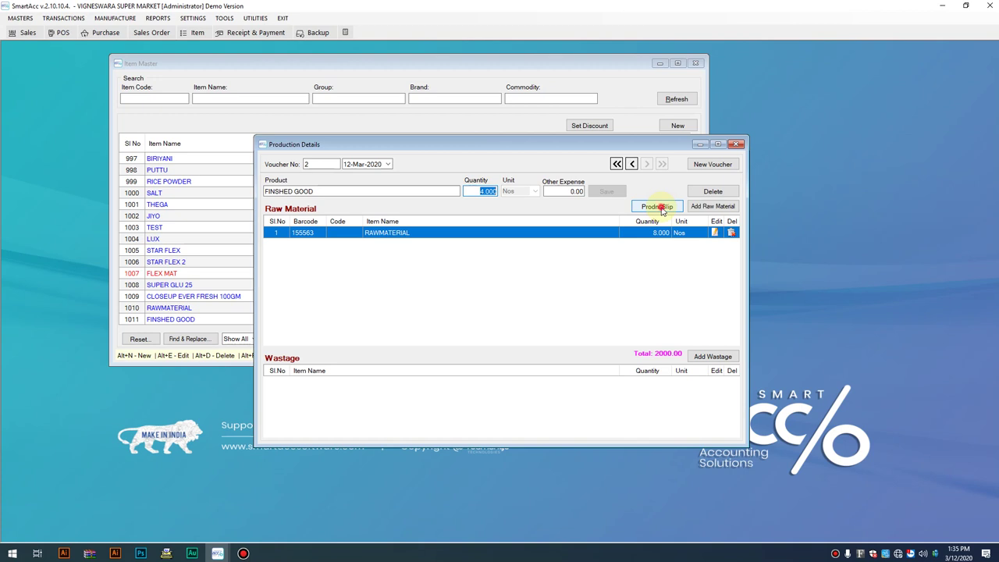
click(660, 207)
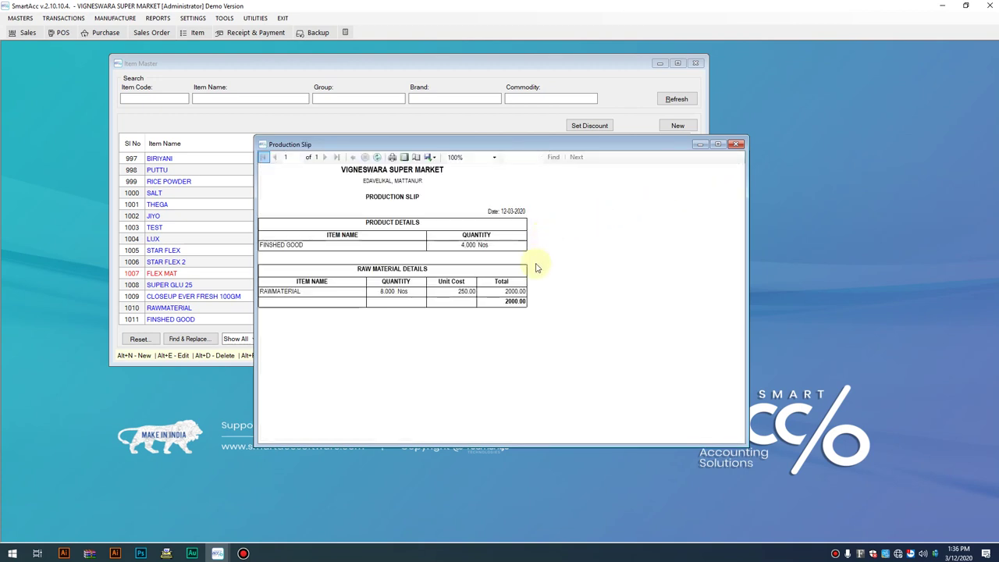
click(735, 144)
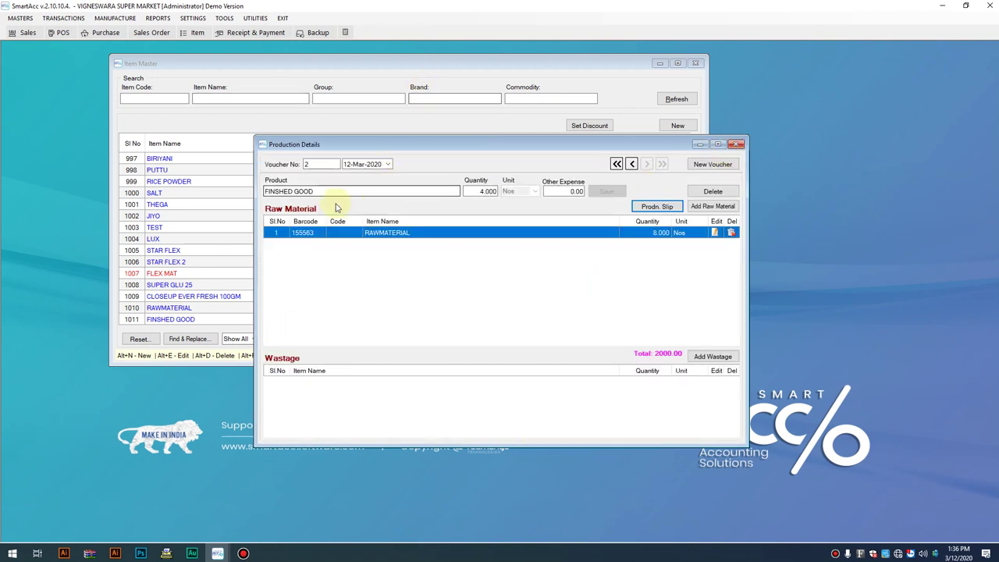
Open Item Lookup and filter the items by the name FIN to find FINSHED GOOD.
click(255, 18)
click(273, 30)
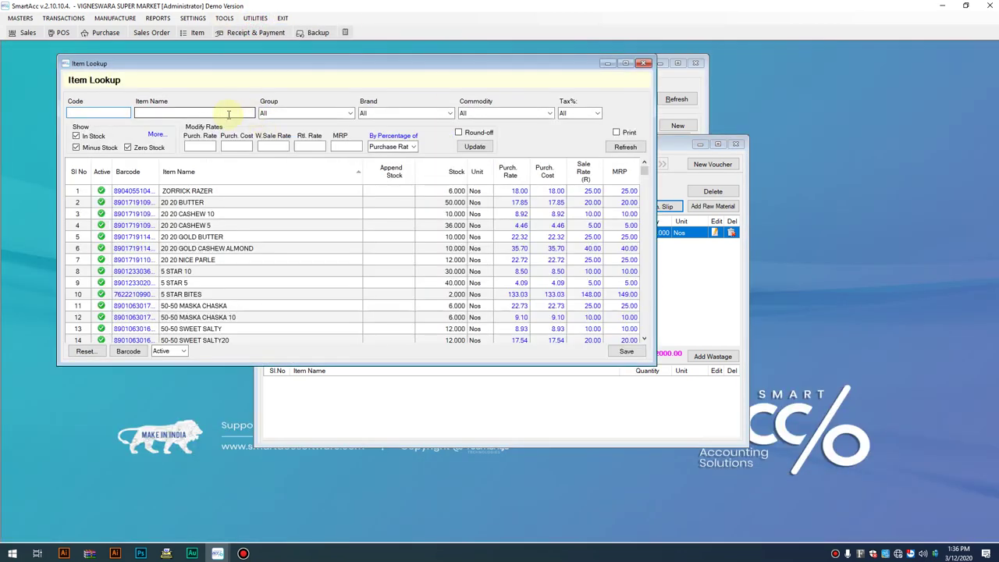
click(228, 114)
text(FINIS)
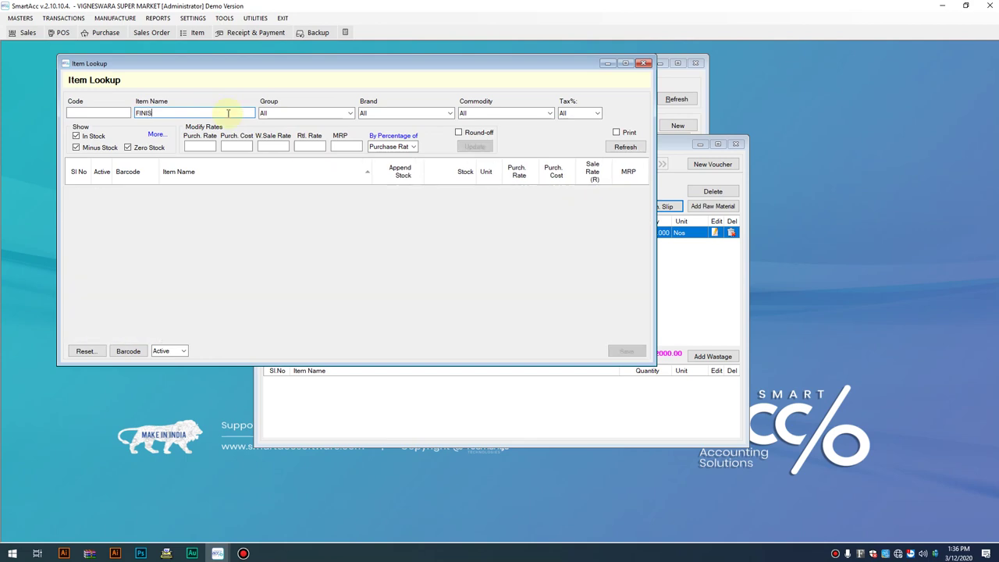
key(BackSpace)
key(BackSpace)
key(BackSpace)
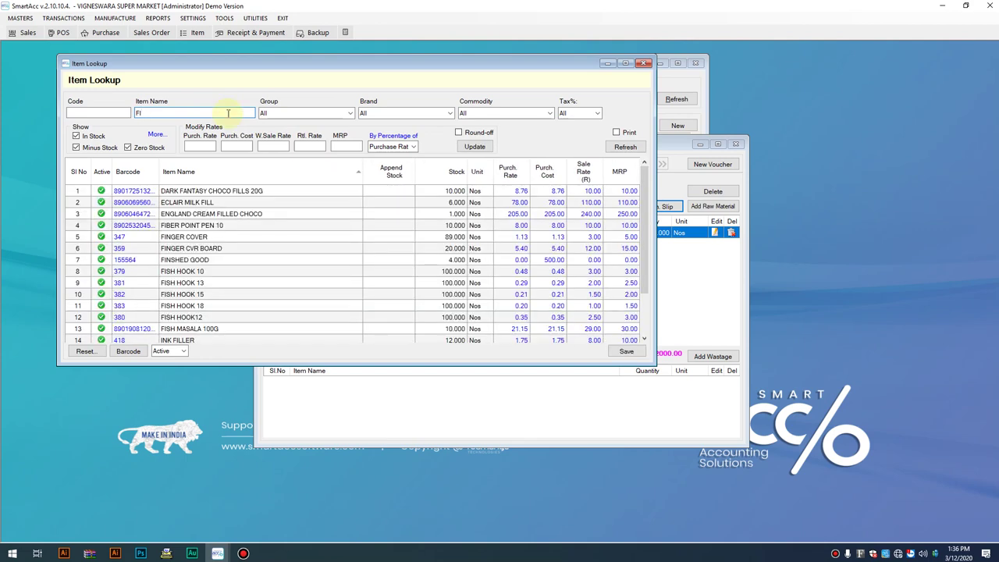
text(N)
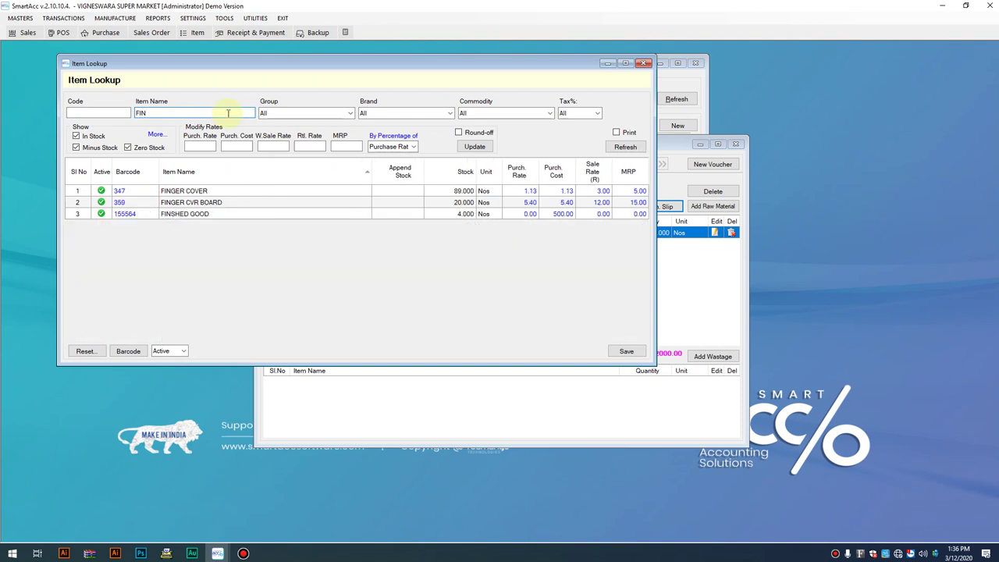
Check the purchase cost and sale rate of FINSHED GOOD, and close Item Lookup.
click(562, 213)
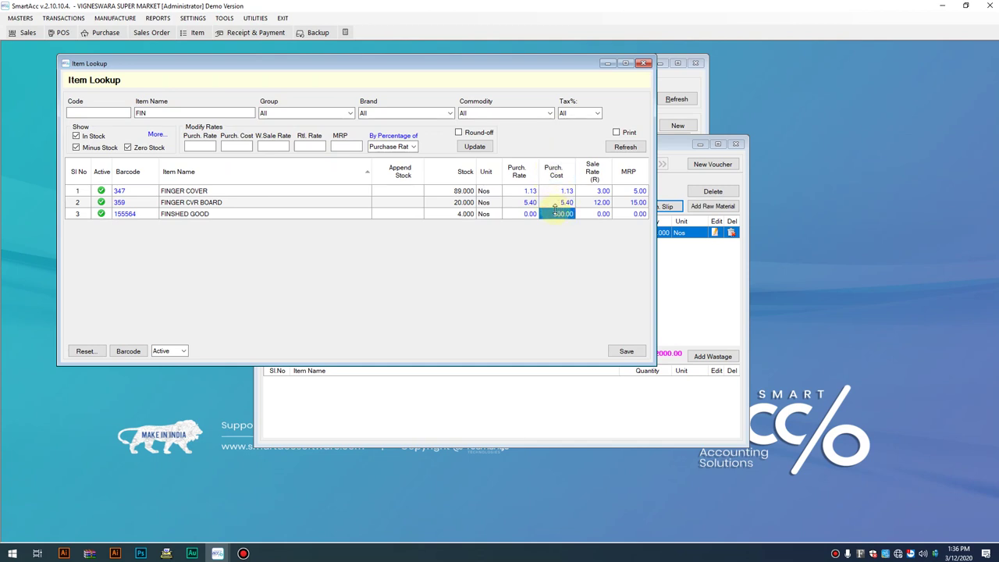
click(594, 214)
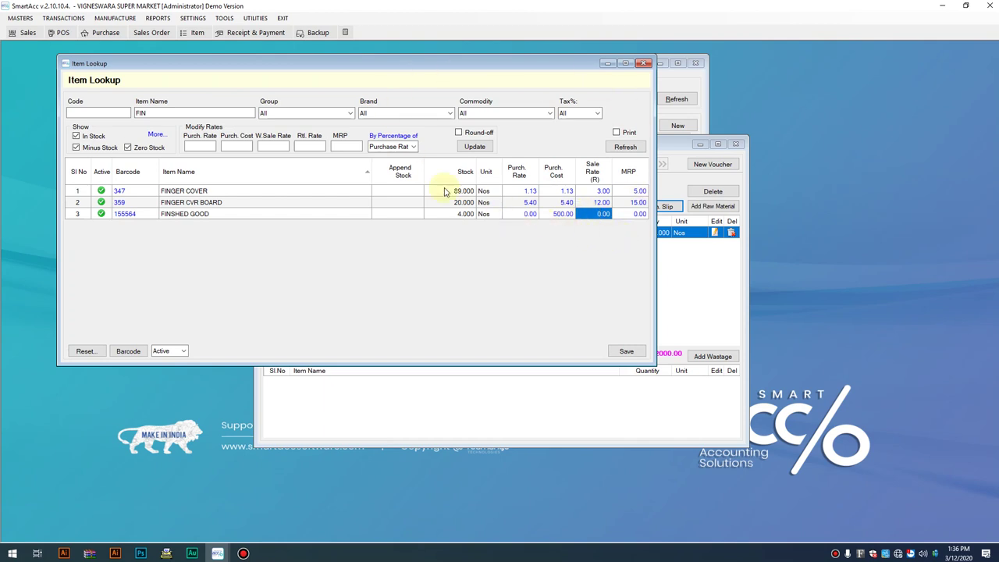
click(567, 216)
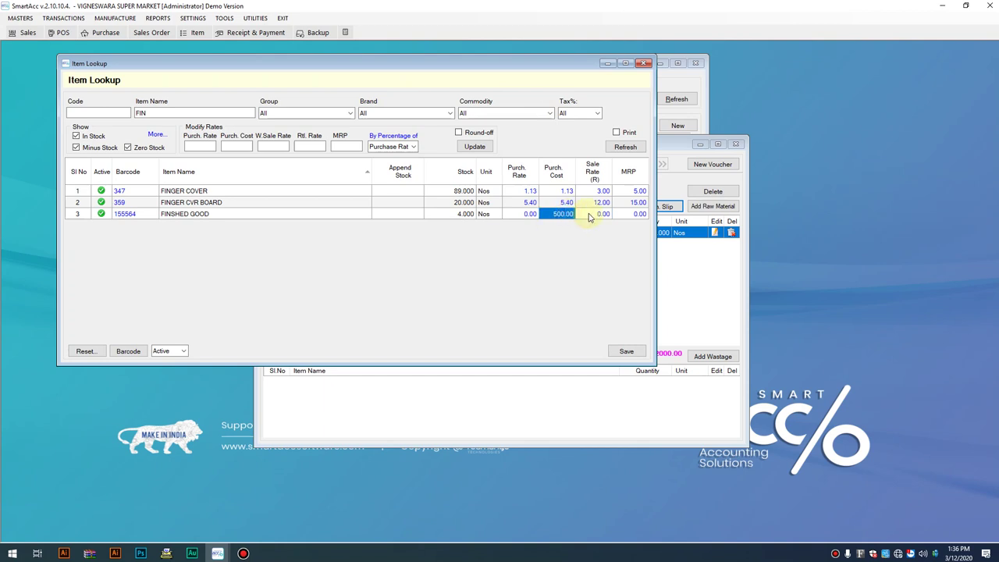
click(589, 218)
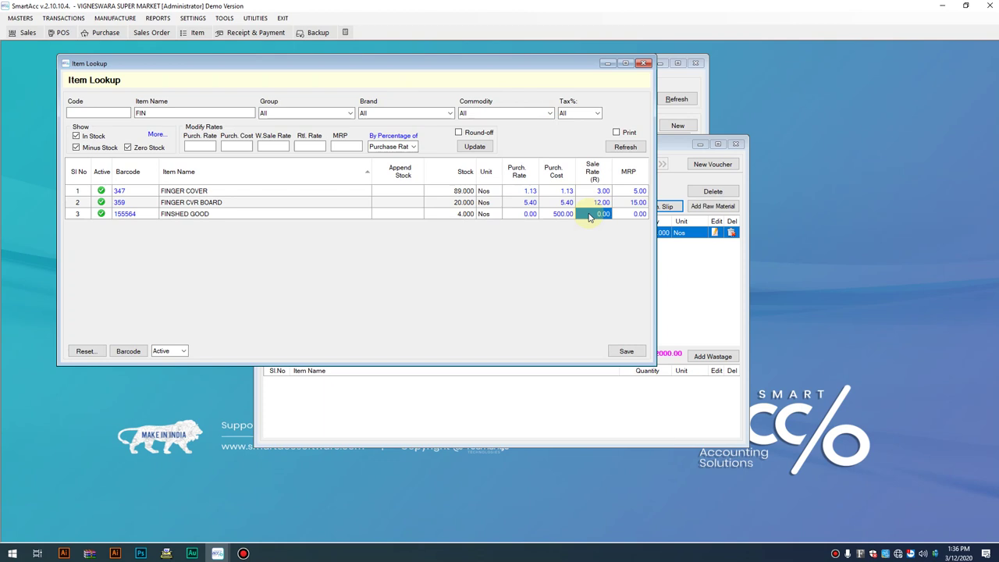
click(644, 62)
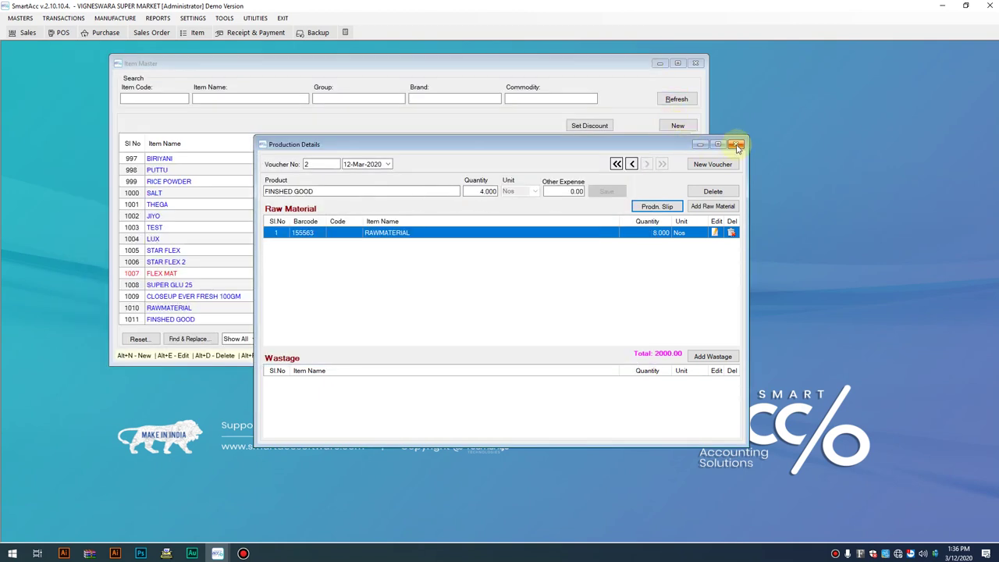